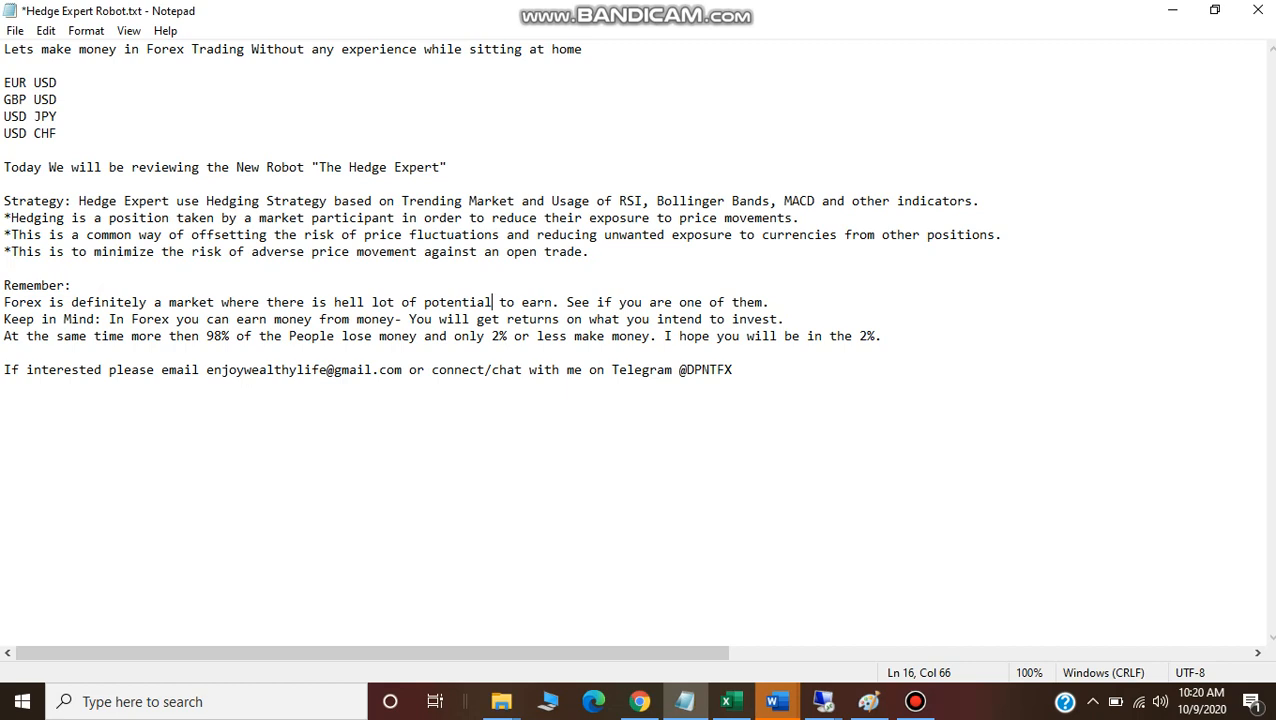
Mark the EUR pair in the notes and move past the GBPUSD and USDCHF lines
mouse_move(27, 82)
left_mouse_down()
mouse_move(4, 82)
mouse_move(57, 82)
mouse_move(4, 99)
mouse_move(57, 99)
left_mouse_up()
left_click(33, 99)
key("Down")
key("Down")
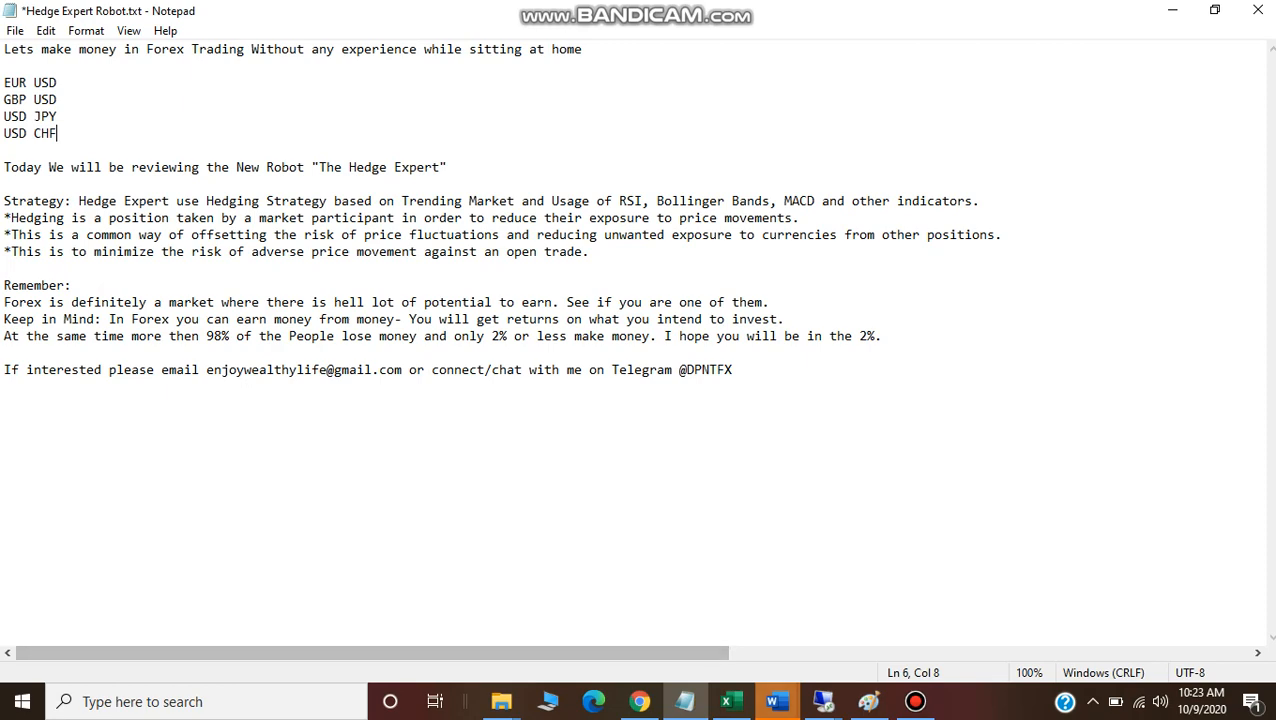
Switch to the MetaTrader trading window and make the GBPJPY chart taller above the open trades
left_click(823, 701)
left_click(725, 615)
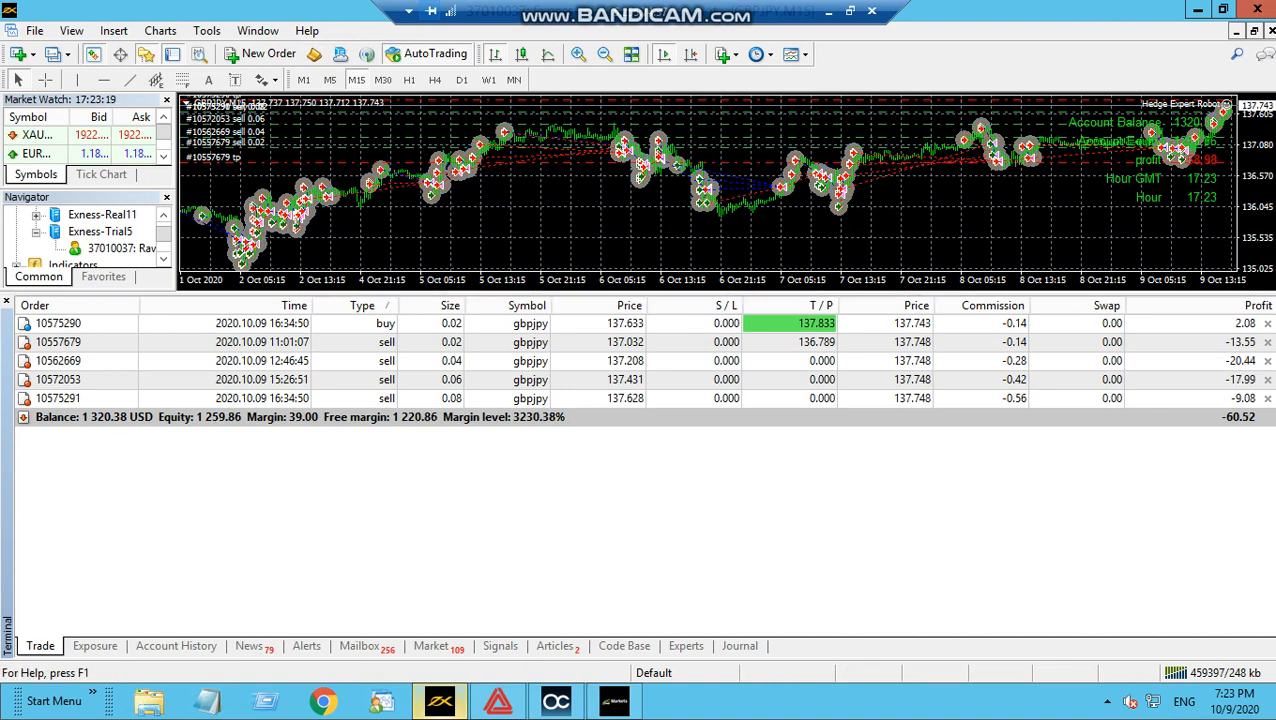
left_click_drag(638, 291, 638, 458)
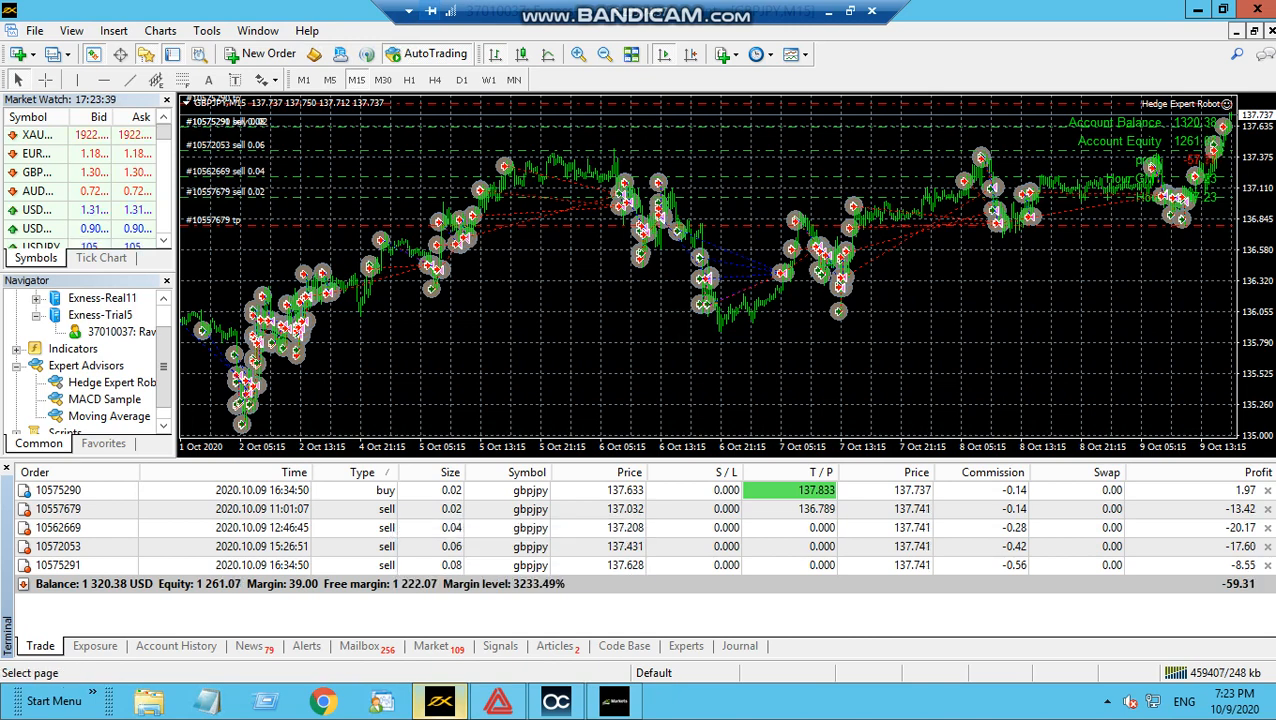
Show the Account History of closed orders and enlarge its table over the chart
left_click(176, 645)
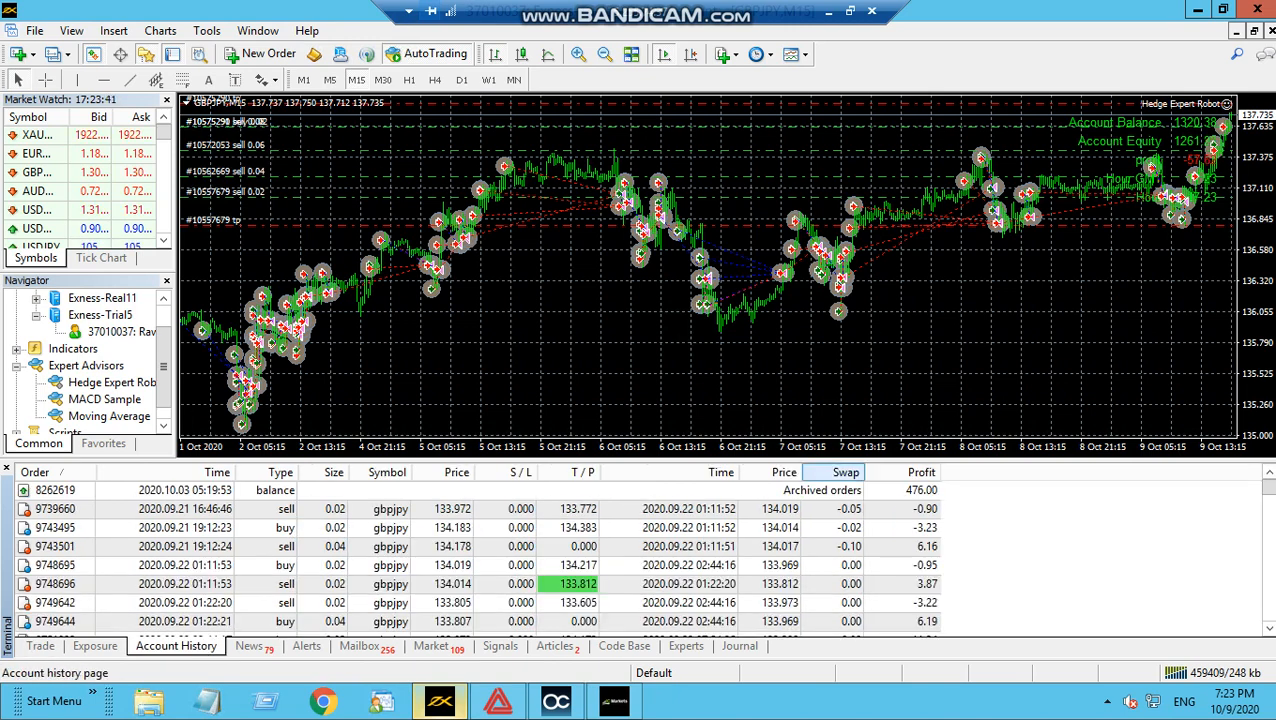
left_click_drag(866, 459, 868, 212)
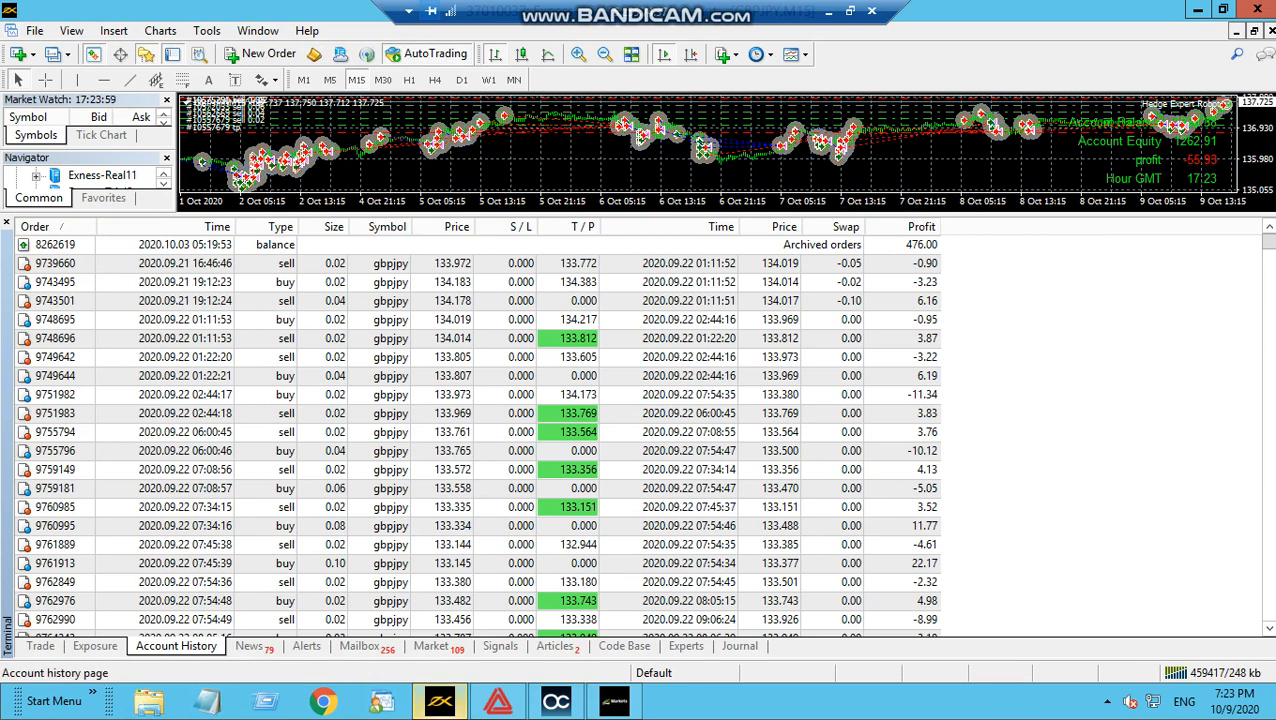
Step down the closed GBPJPY orders past the opening balance to the 21–22 September trades
key("Down")
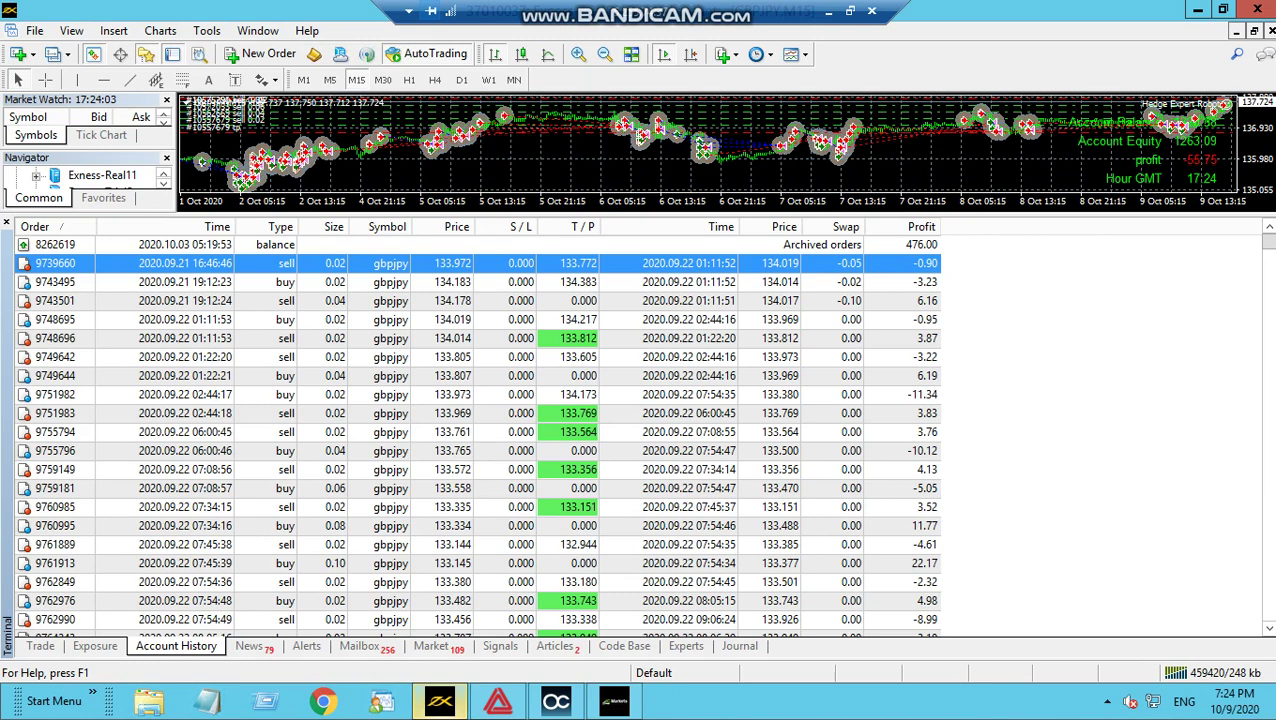
key("Down")
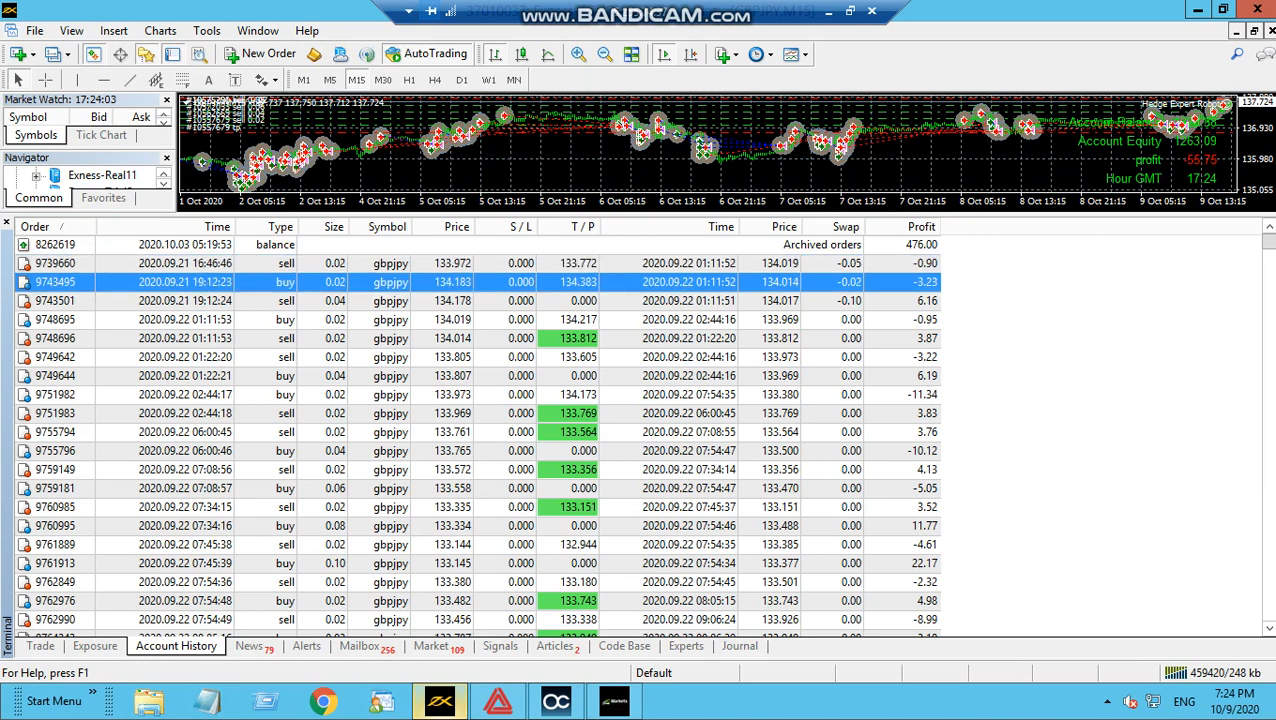
key("Down")
key("Down")
key("Down")
key("Down")
key("Down")
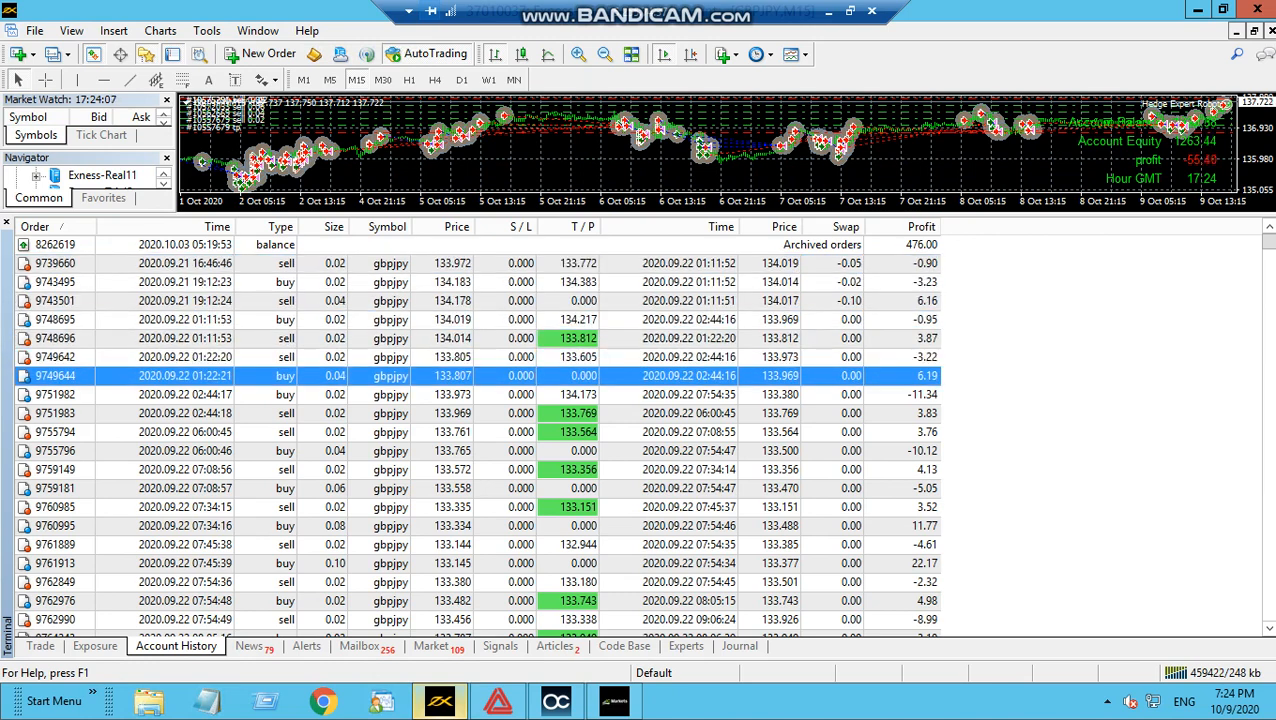
key("Down")
key("Down")
key("Down")
key("Down")
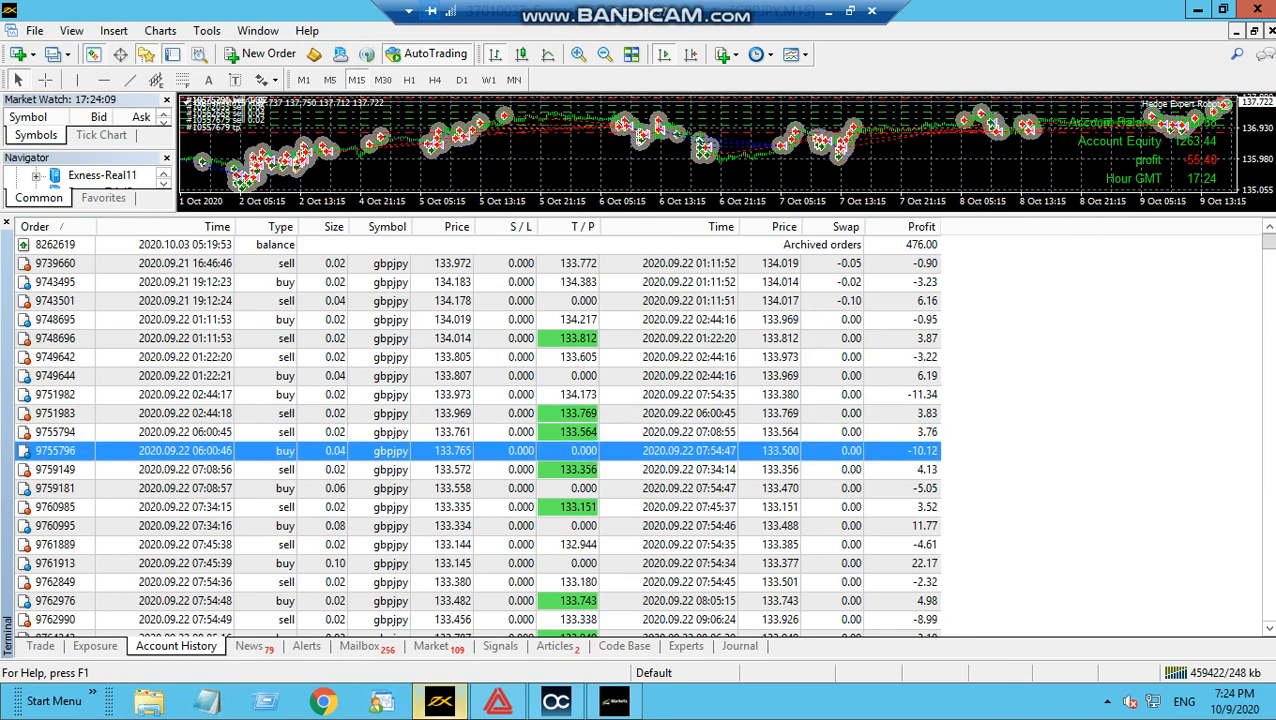
key("Down")
key("Down")
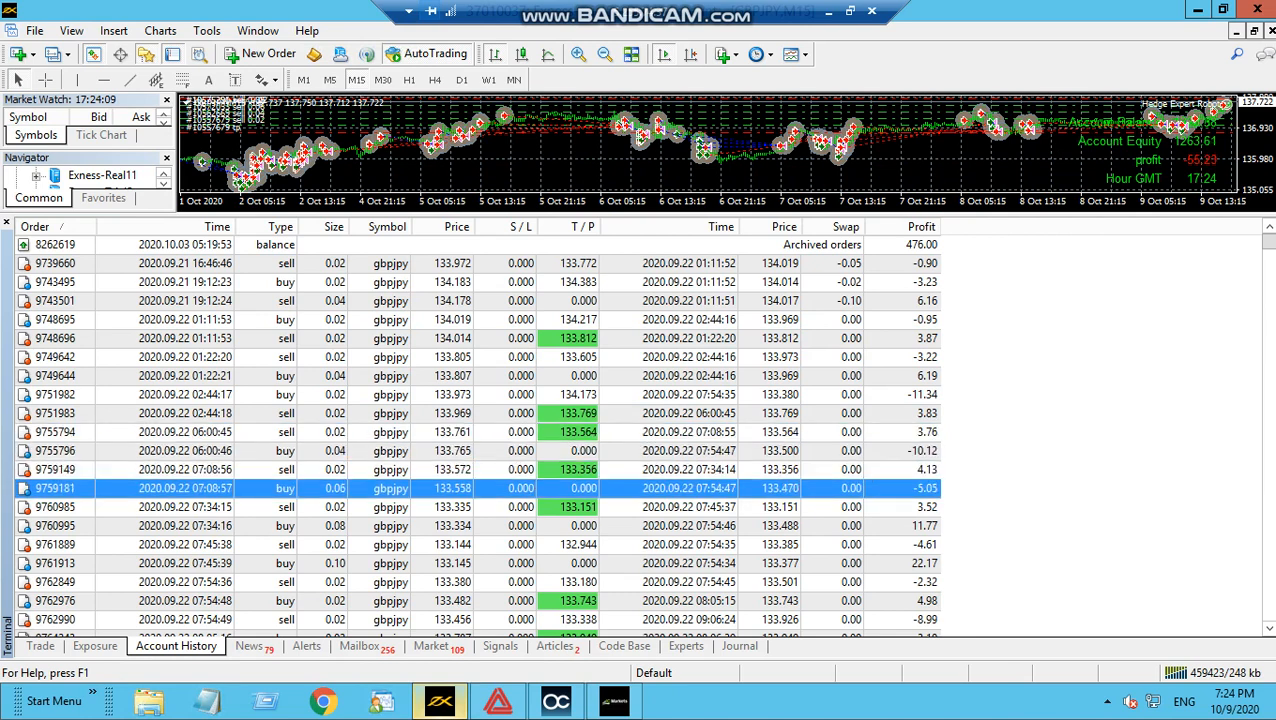
key("Down")
key("Down")
key("Down")
key("Down")
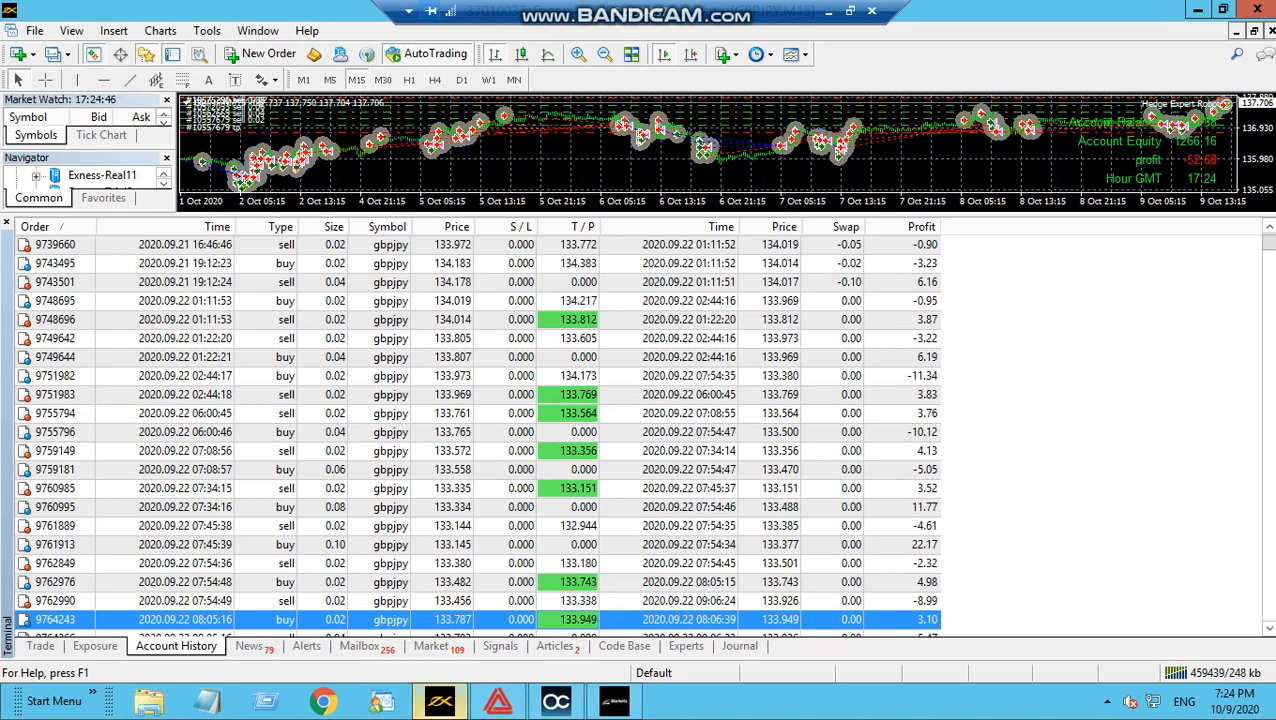
Advance through the closed orders from 22 September into the 23–25 September trades
key("Down")
key("Down")
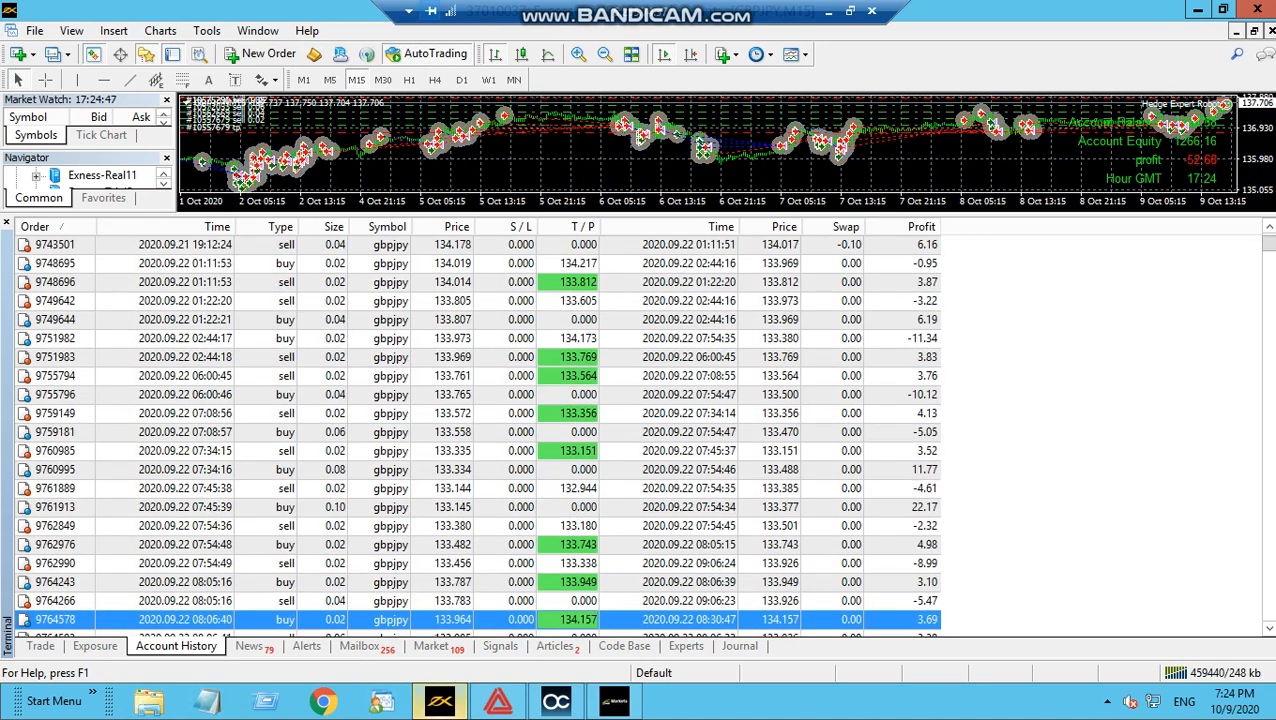
key("Down")
key("Down")
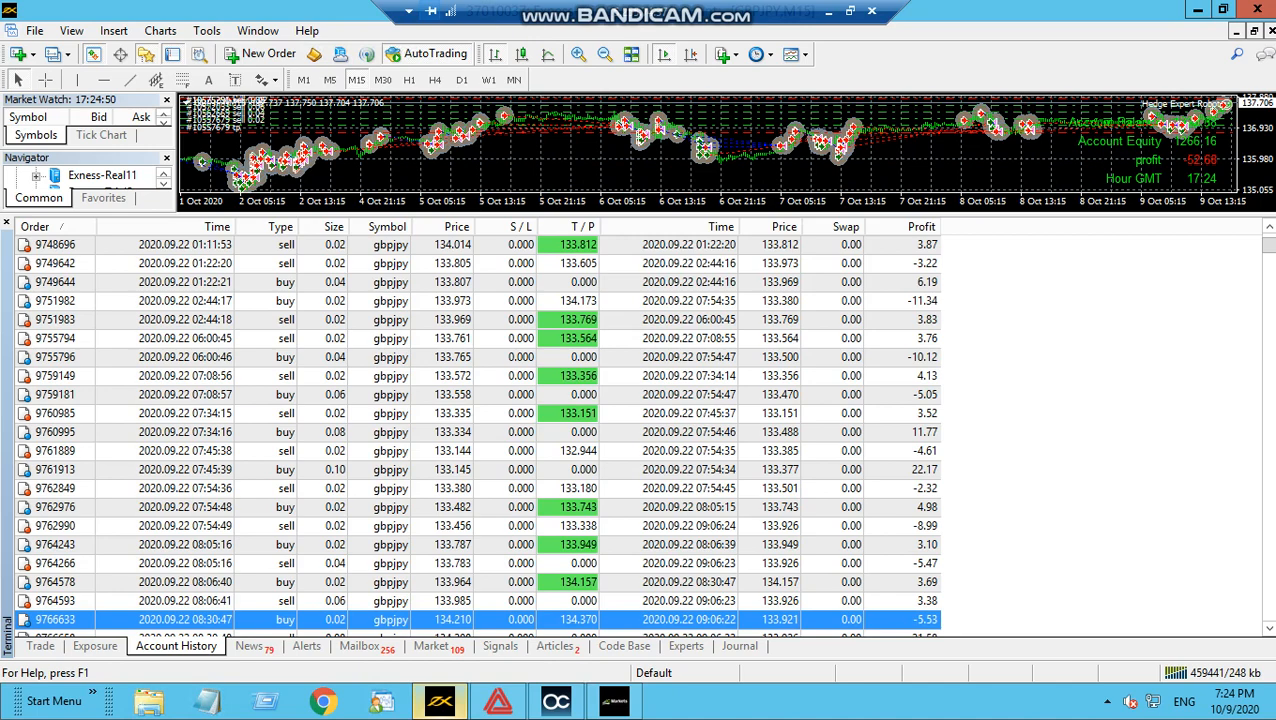
key("Down")
key("Down")
key("Down")
key("Down")
key("Down")
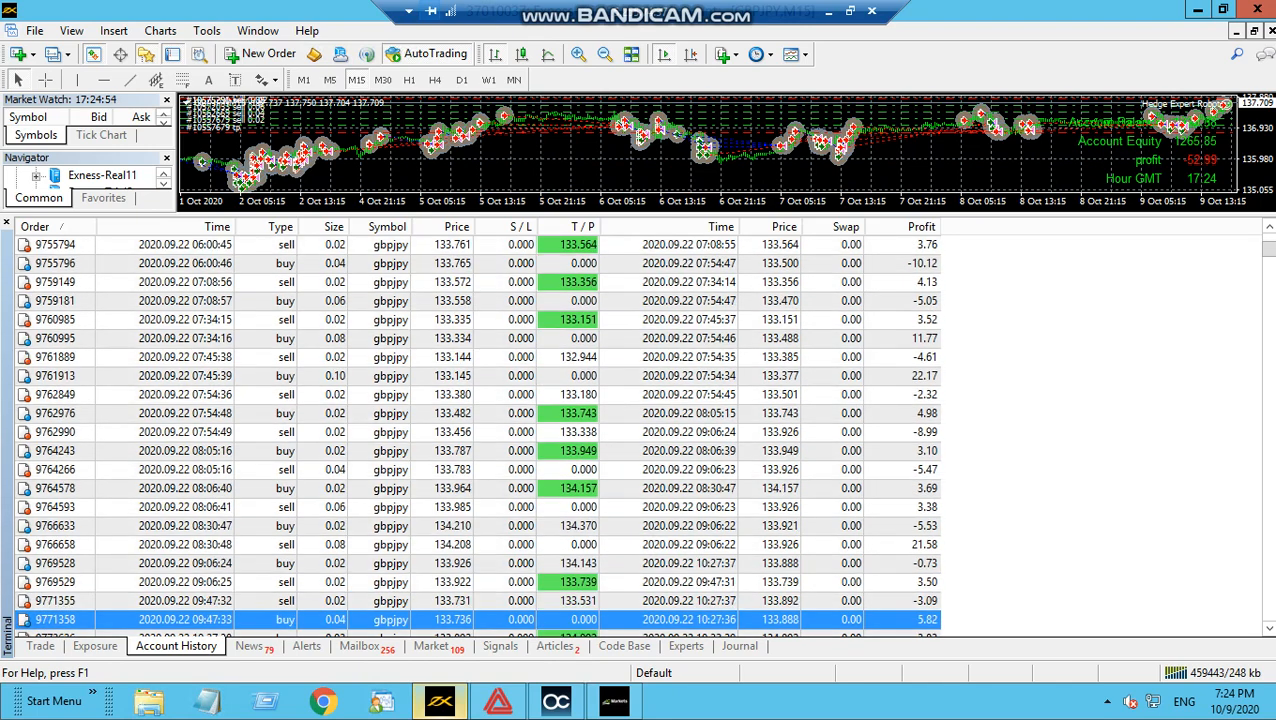
key("Down")
key("Down")
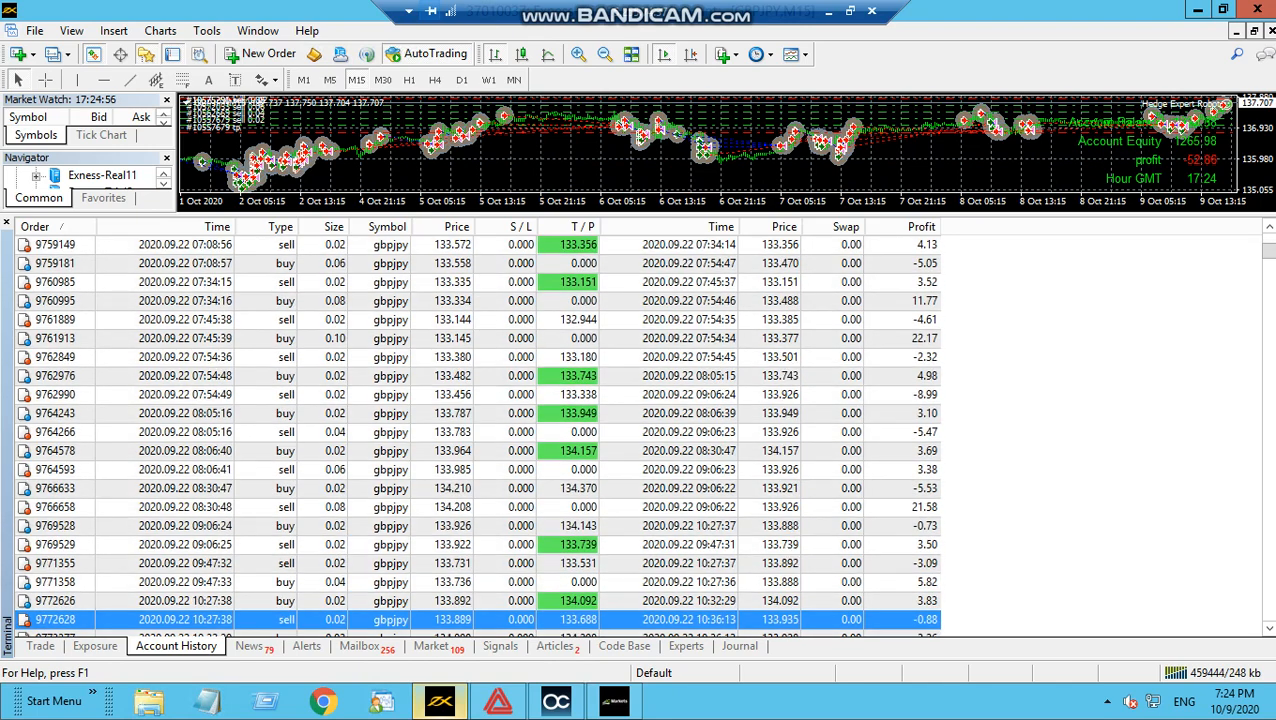
key("Down")
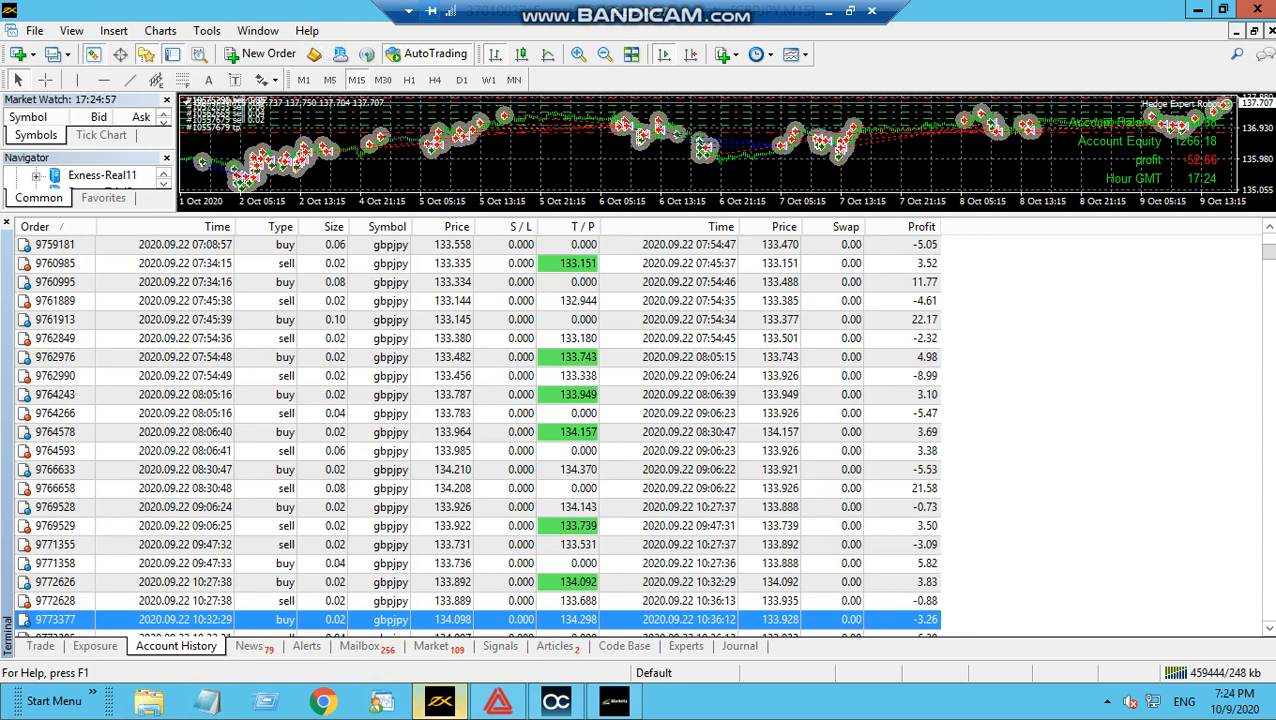
key("Down")
key("Down")
key("Down")
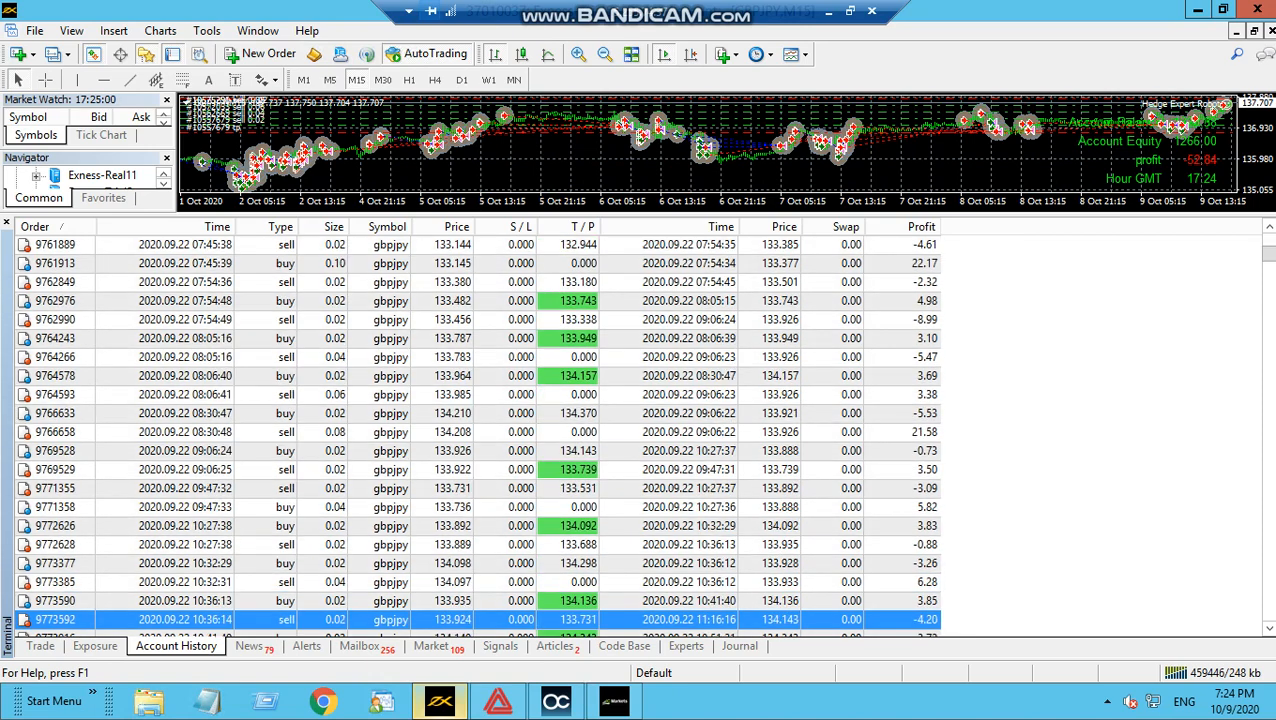
key("Down")
key("Down")
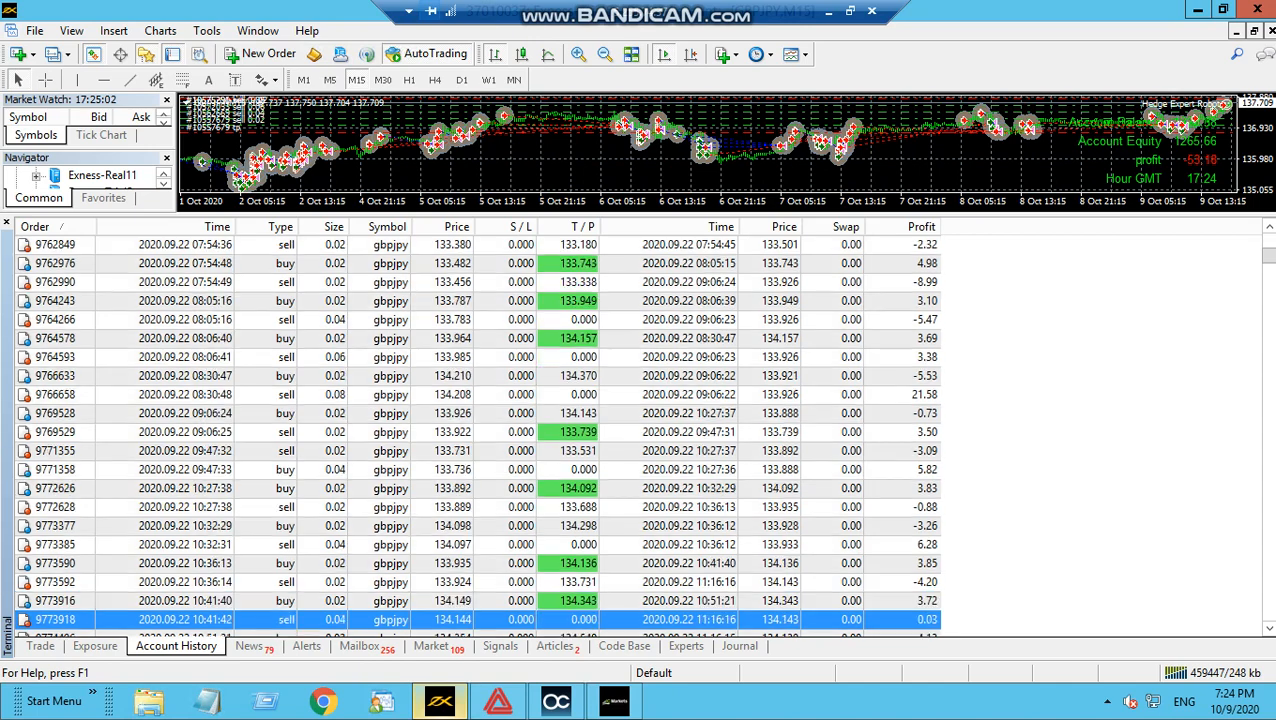
key("Down")
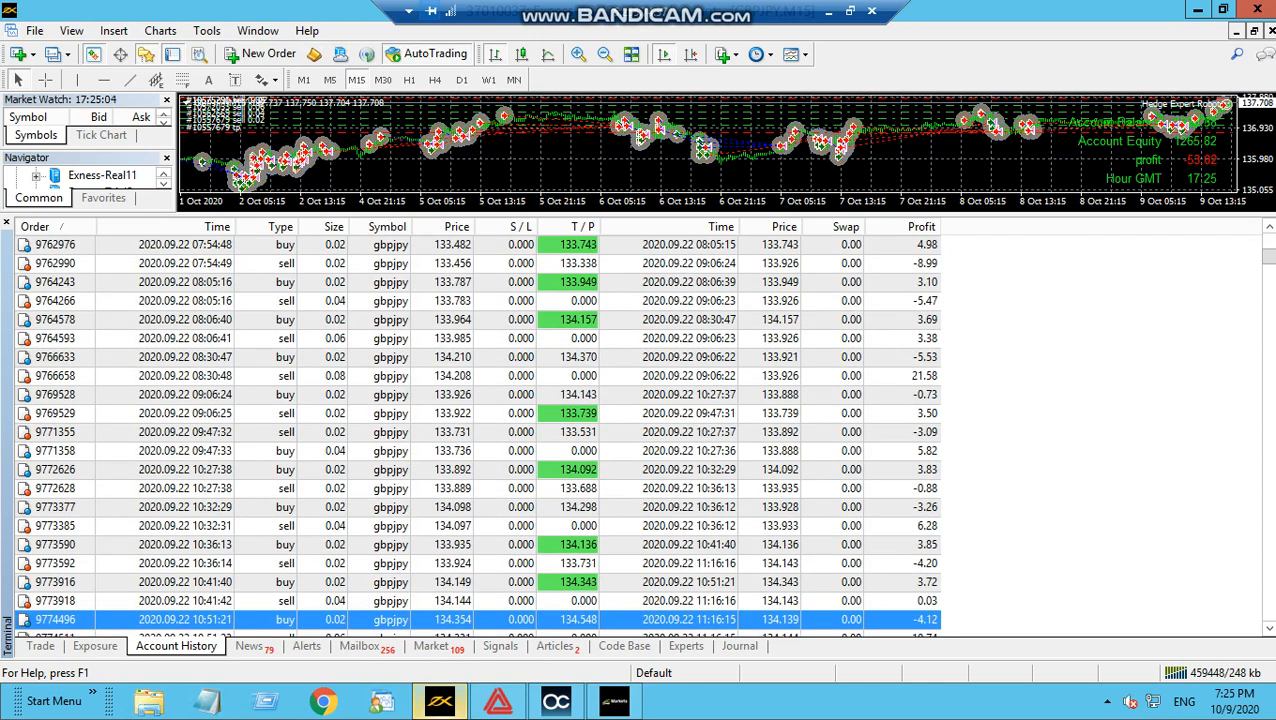
key("Down")
key("Down")
key("Down")
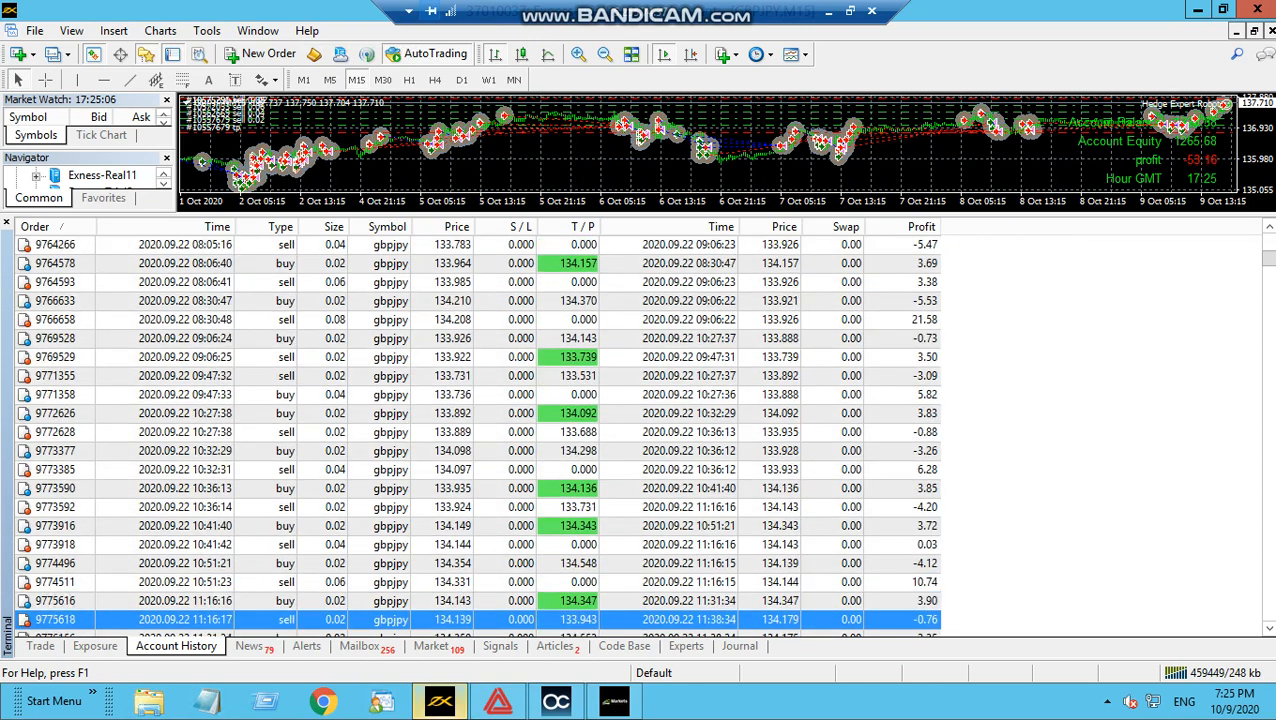
key("Down")
key("Down")
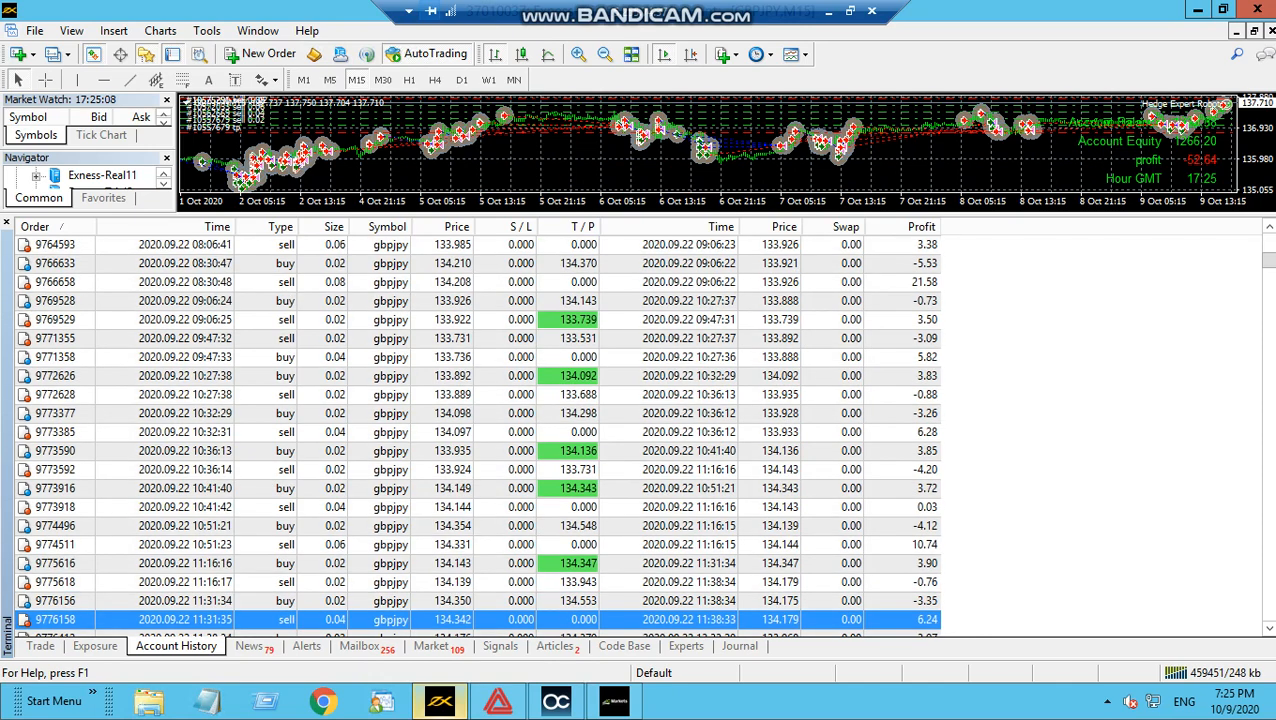
key("Down")
key("Down")
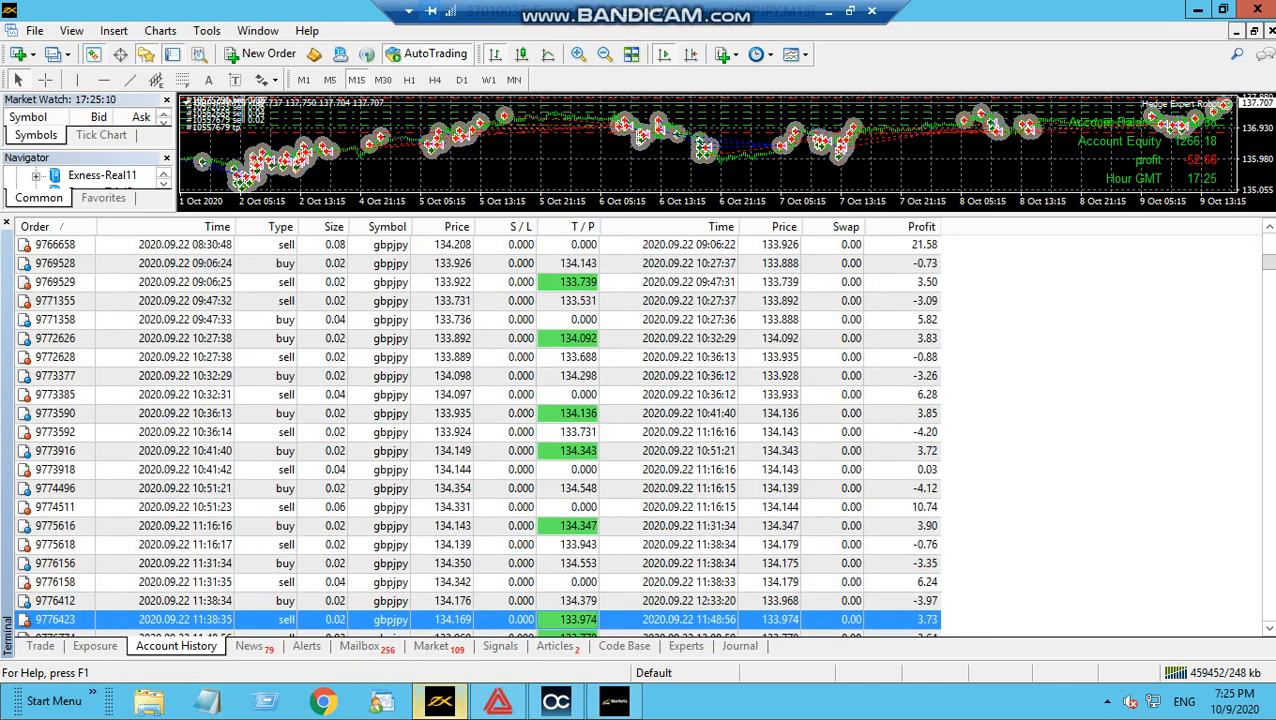
key("Down")
key("Down")
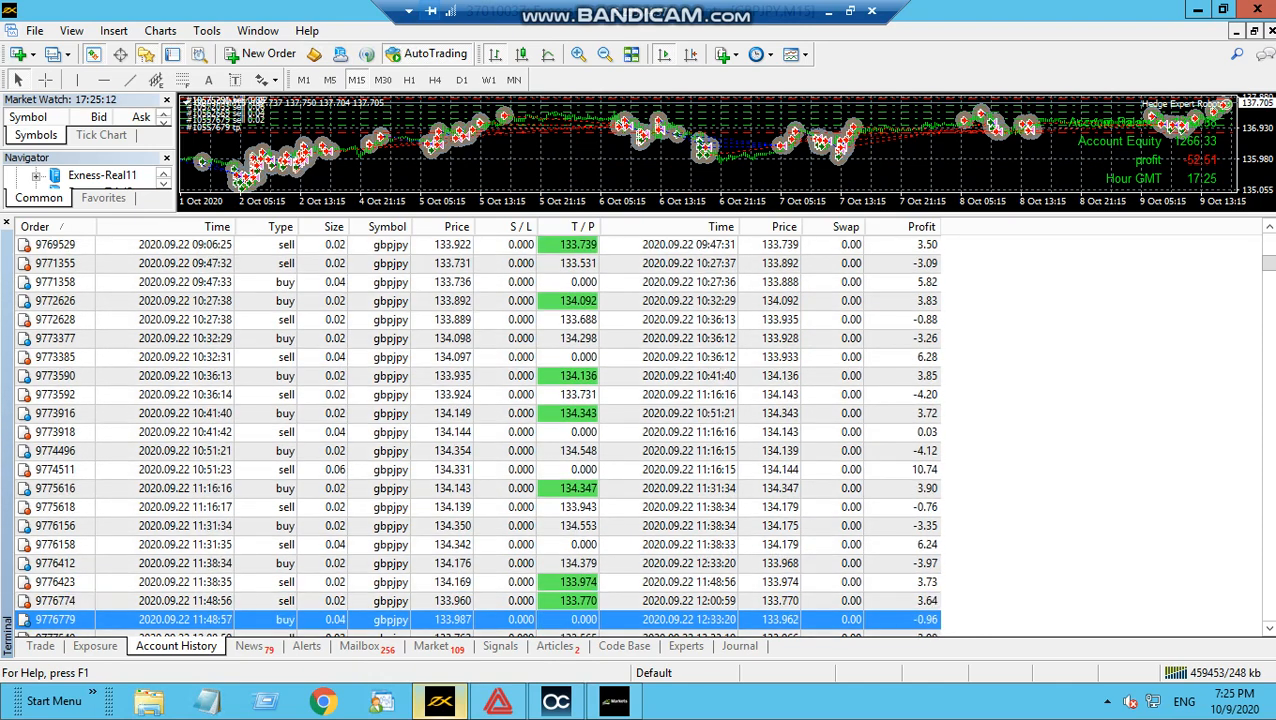
key("Down")
key("Down")
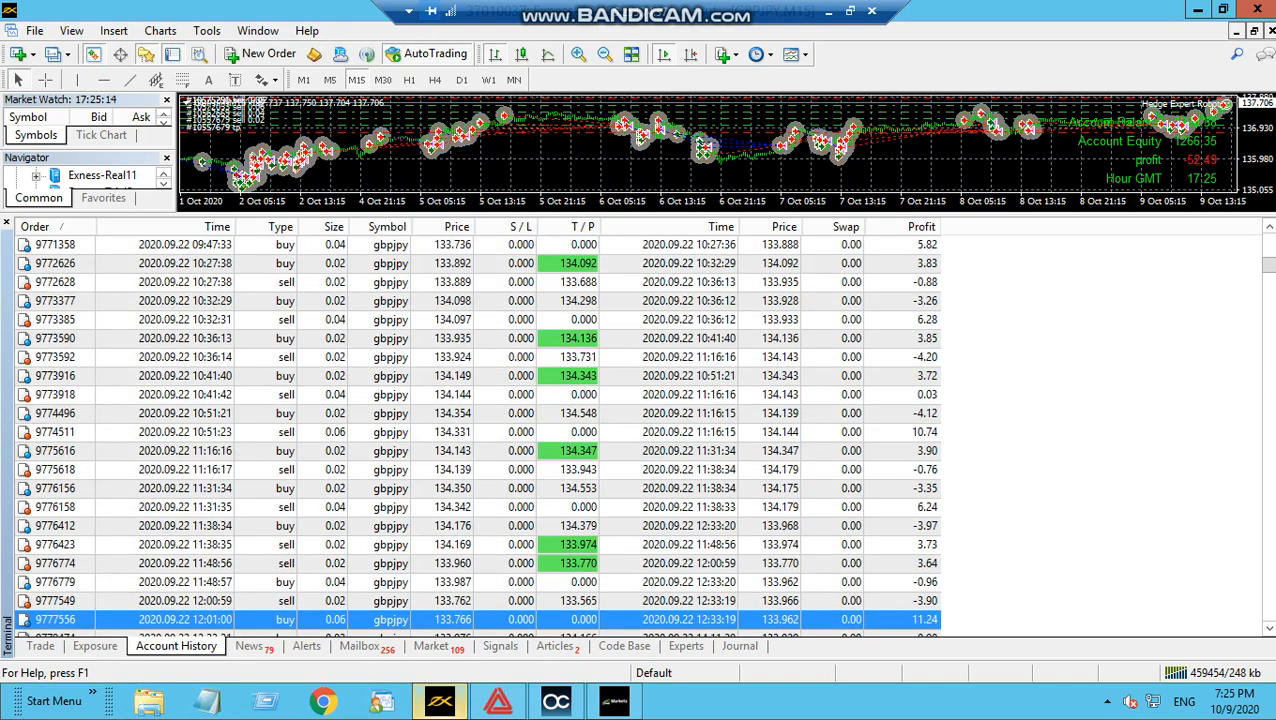
key("Down")
key("Down")
key("Down")
key("Down")
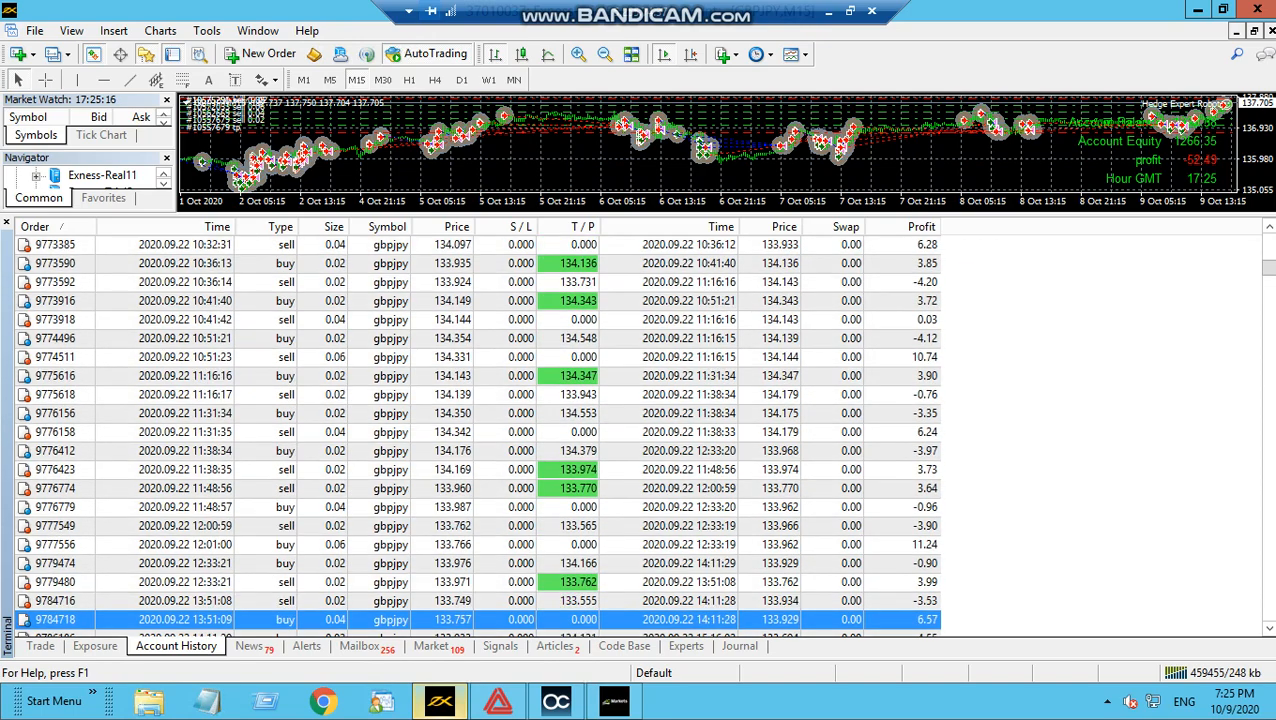
key("Down")
key("Down")
key("Down")
key("Down")
key("Down")
key("Down")
key("Down")
key("Down")
key("Down")
key("Down")
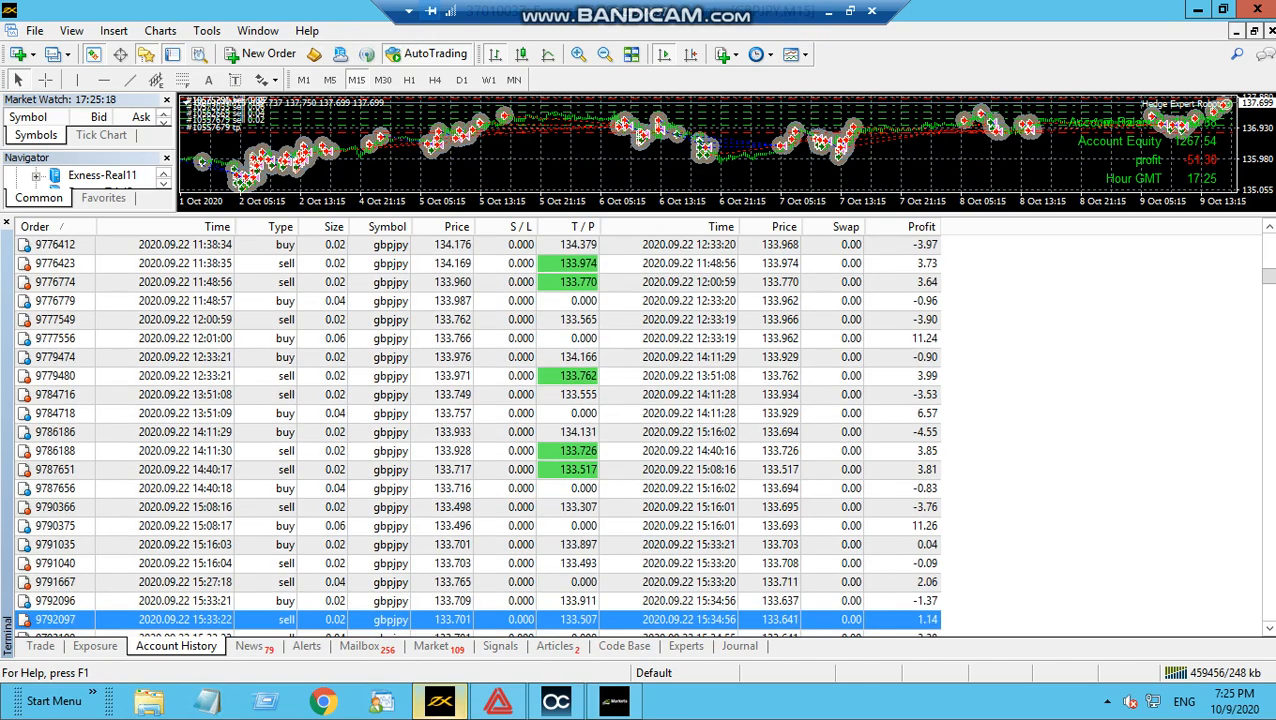
key("Down")
key("Down")
key("Down")
key("Down")
key("Down")
key("Down")
key("Down")
key("Down")
key("Down")
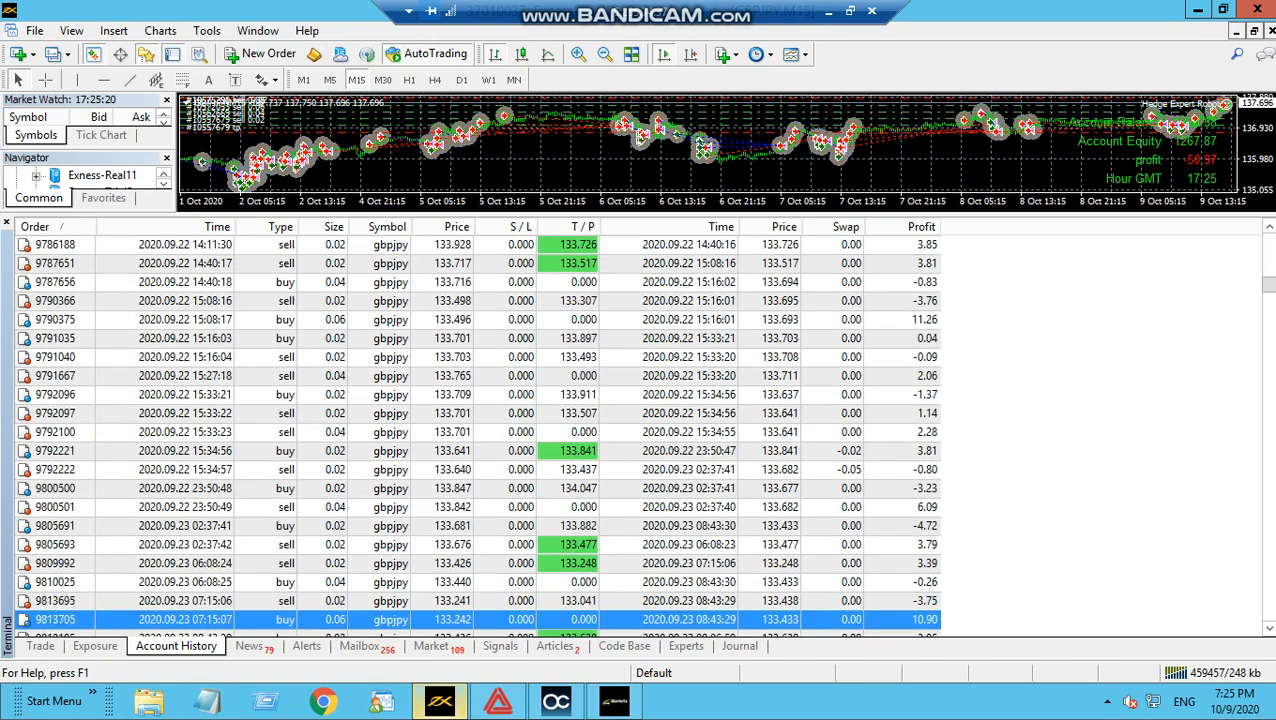
key("Down")
key("Down")
key("Down")
key("Down")
key("Down")
key("Down")
key("Down")
key("Down")
key("Down")
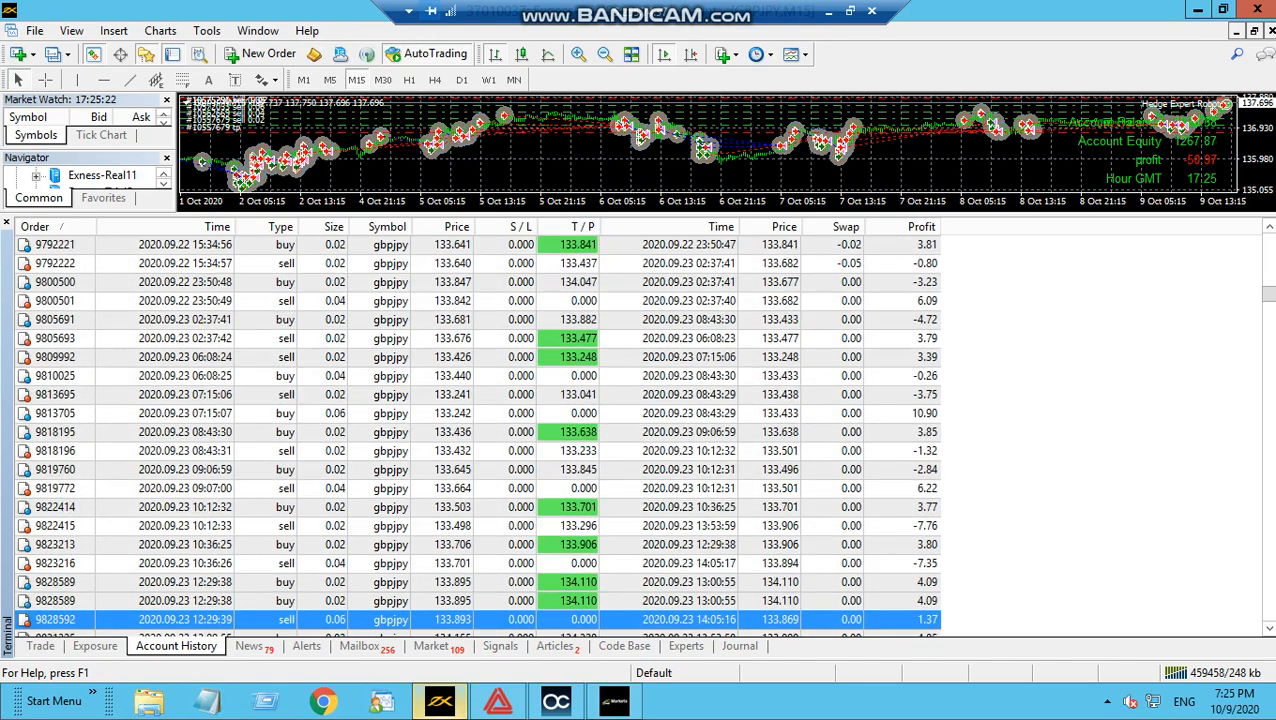
key("Down")
key("Down")
key("Down")
key("Down")
key("Down")
key("Down")
key("Down")
key("Down")
key("Down")
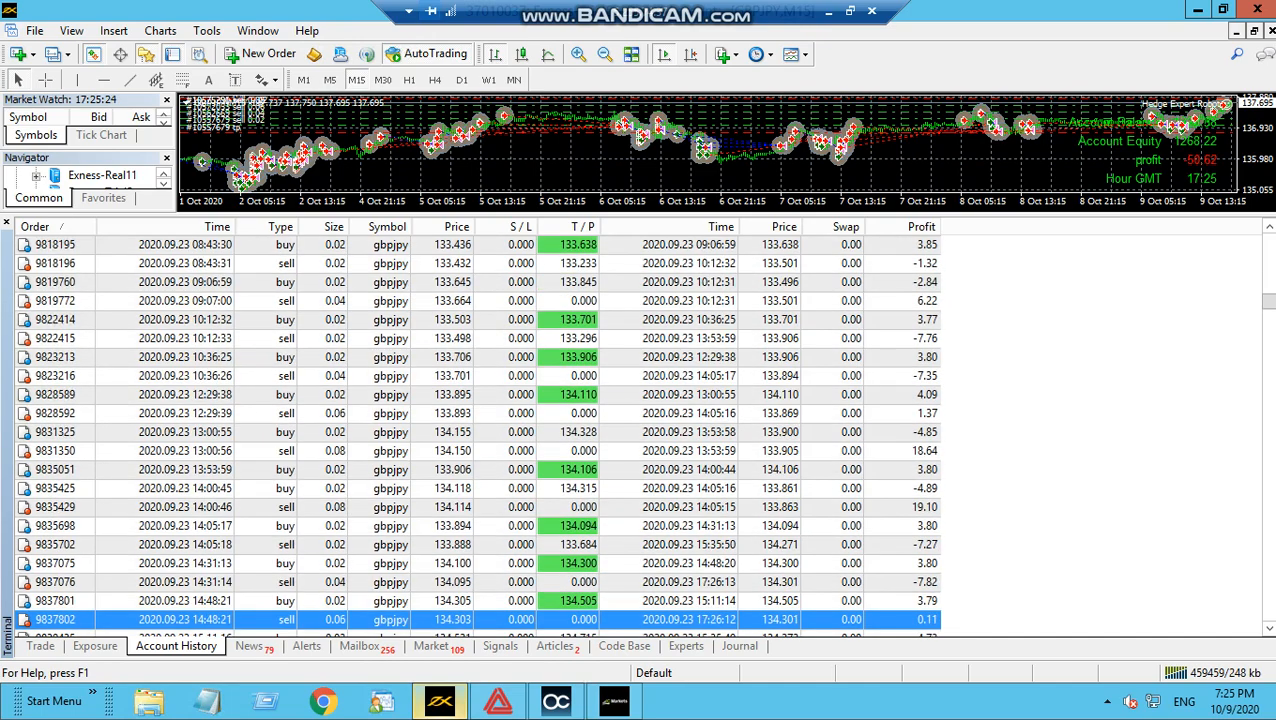
key("Down")
key("Down")
key("Down")
key("Down")
key("Down")
key("Down")
key("Down")
key("Down")
key("Down")
key("Down")
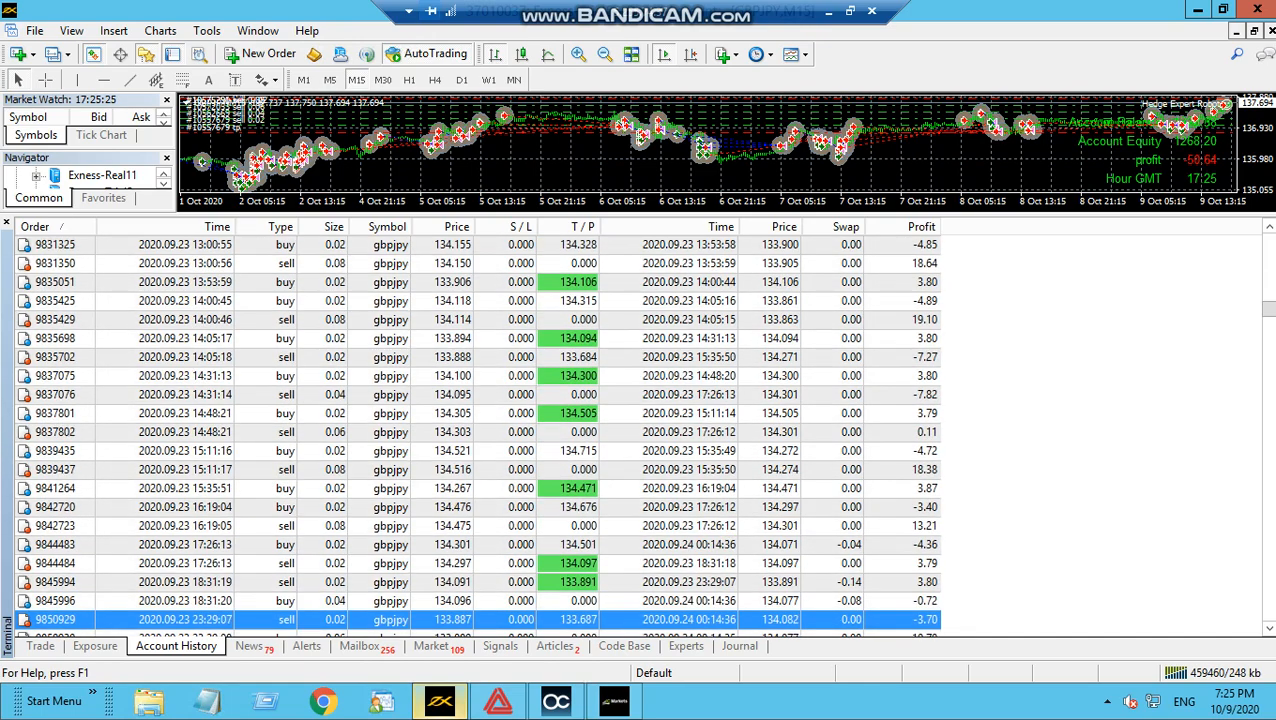
key("Down")
key("Down")
key("Down")
key("Down")
key("Down")
key("Down")
key("Down")
key("Down")
key("Down")
key("Down")
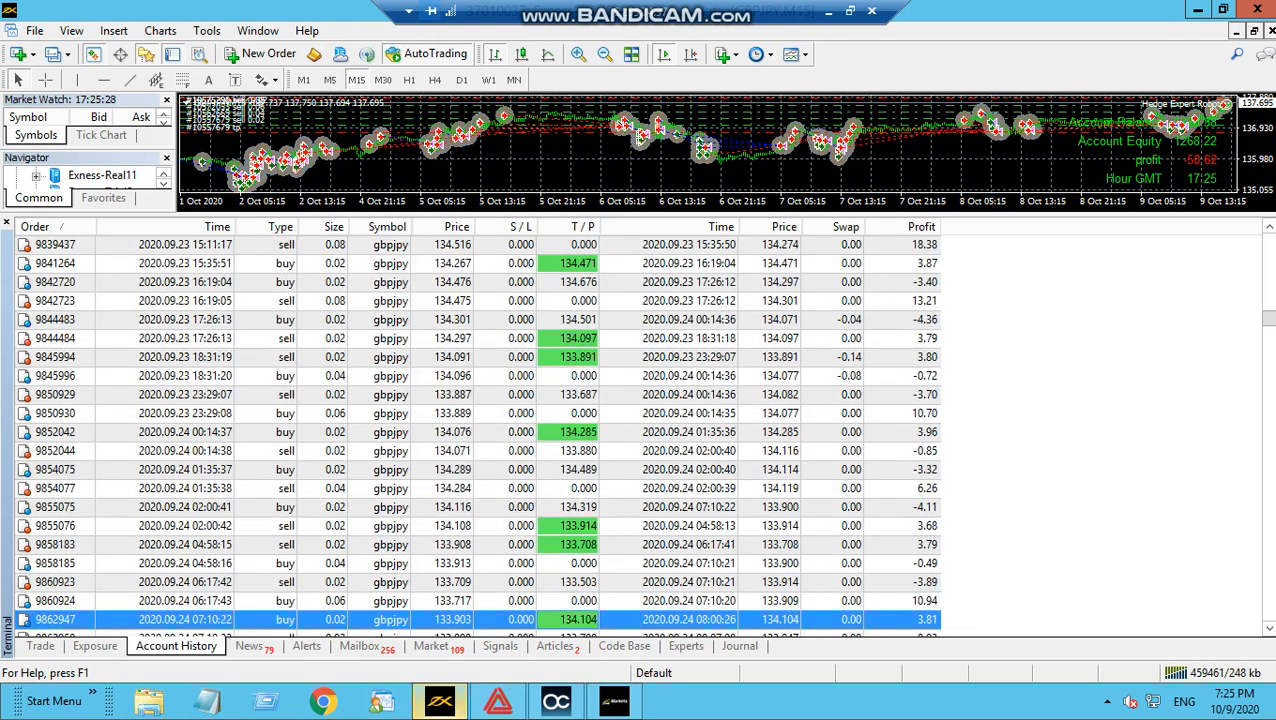
key("Down")
key("Down")
key("Down")
key("Down")
key("Down")
key("Down")
key("Down")
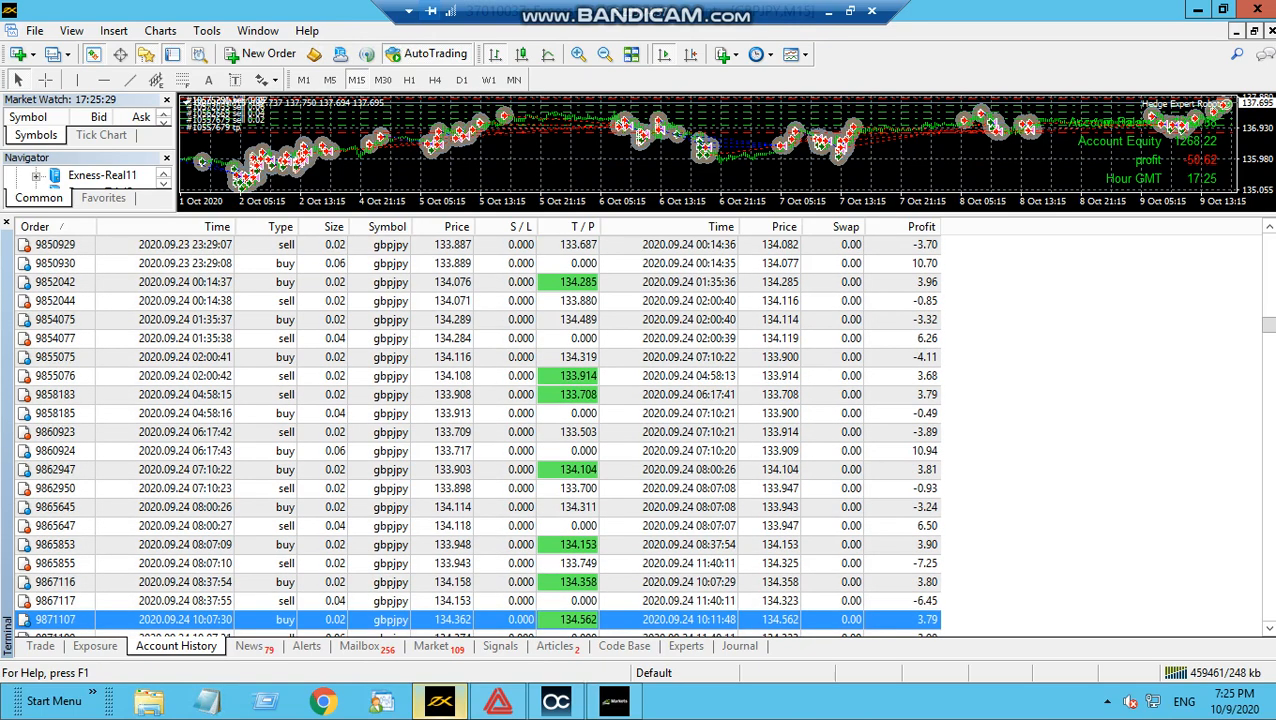
key("Down")
key("Down")
key("Down")
key("Down")
key("Down")
key("Down")
key("Down")
key("Down")
key("Down")
key("Down")
key("Down")
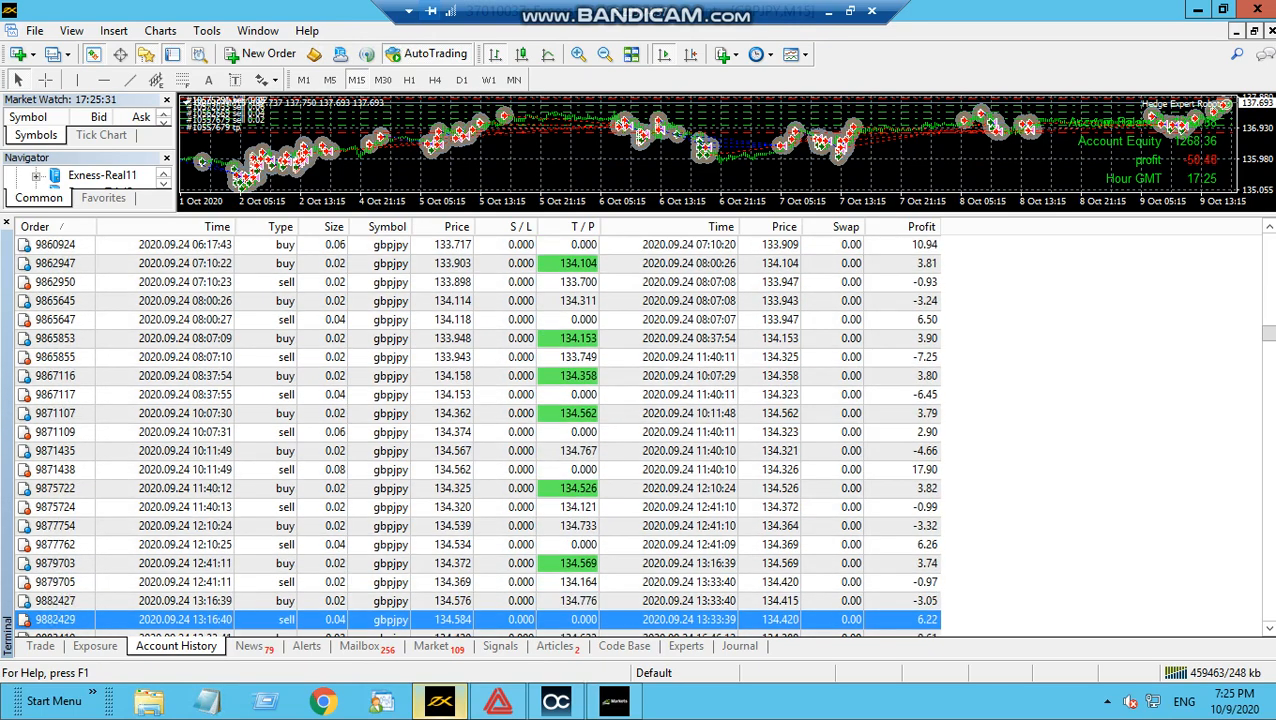
key("Down")
key("Down")
key("Down")
key("Down")
key("Down")
key("Down")
key("Down")
key("Down")
key("Down")
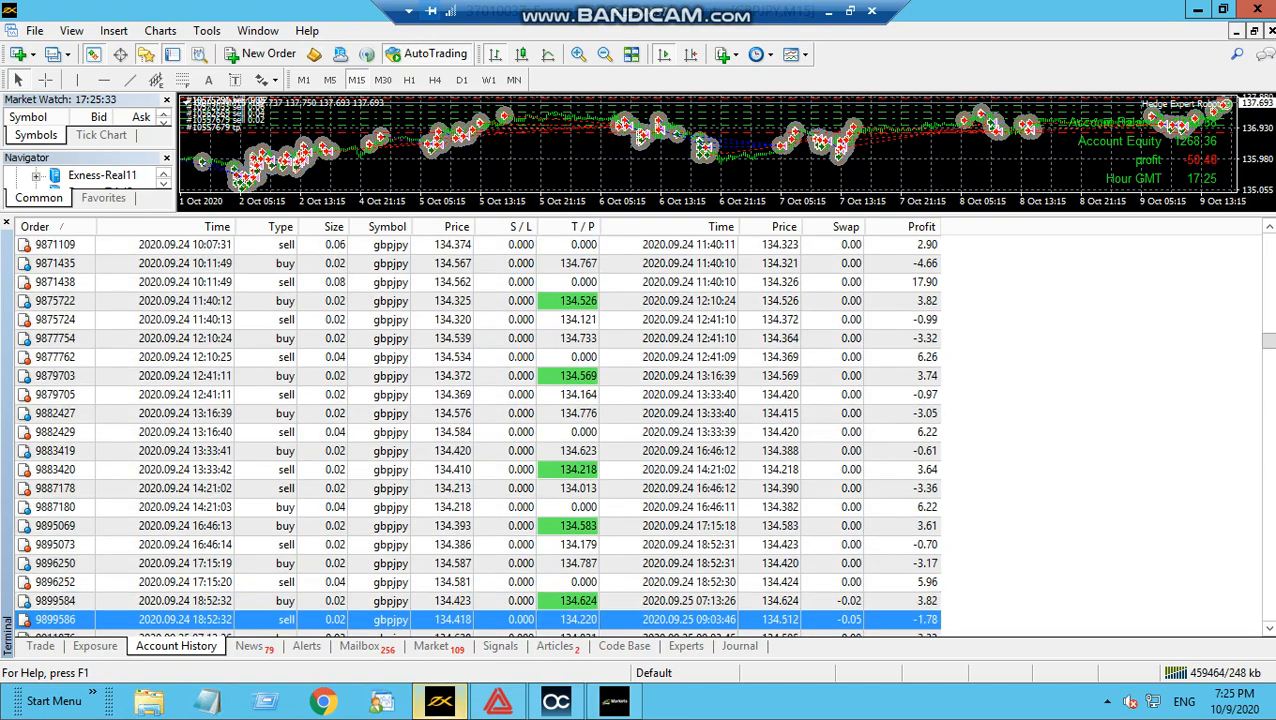
key("Down")
key("Down")
key("Down")
key("Down")
key("Down")
key("Down")
key("Down")
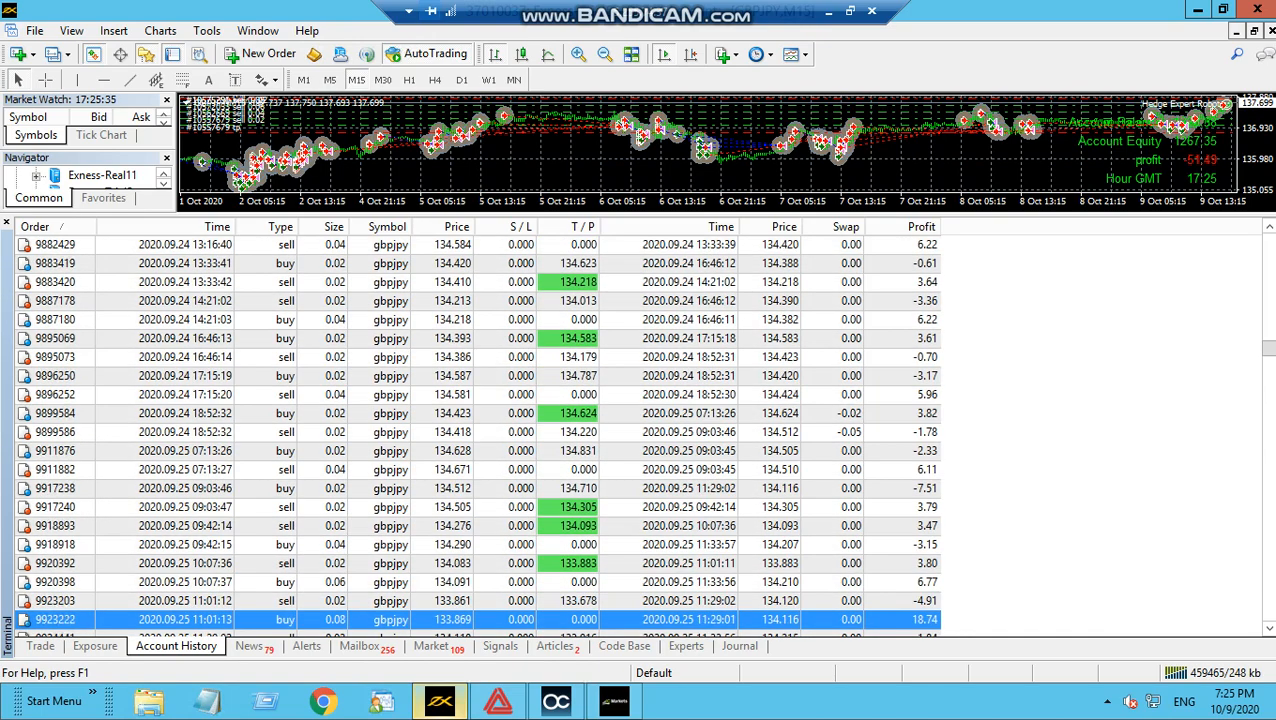
Continue down through the 28–30 September trades into the first 1 October orders
key("Down")
key("Down")
key("Down")
key("Down")
key("Down")
key("Down")
key("Down")
key("Down")
key("Down")
key("Down")
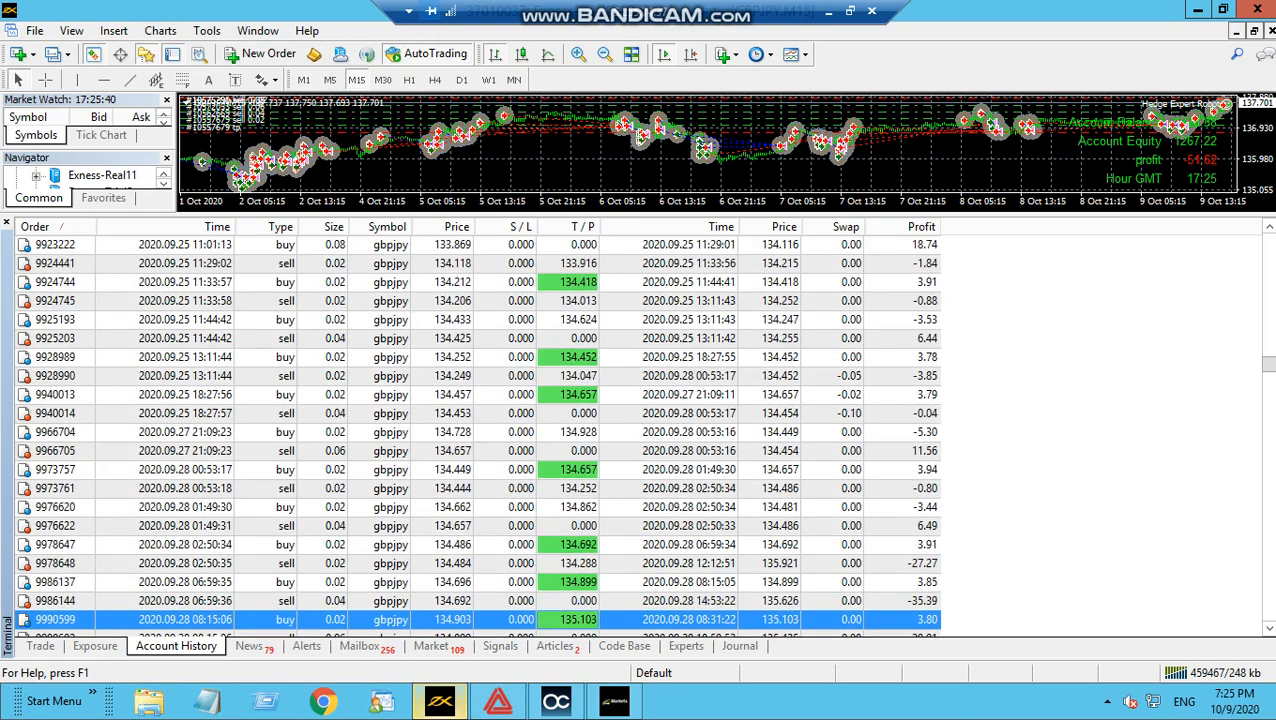
key("Down")
key("Down")
key("Down")
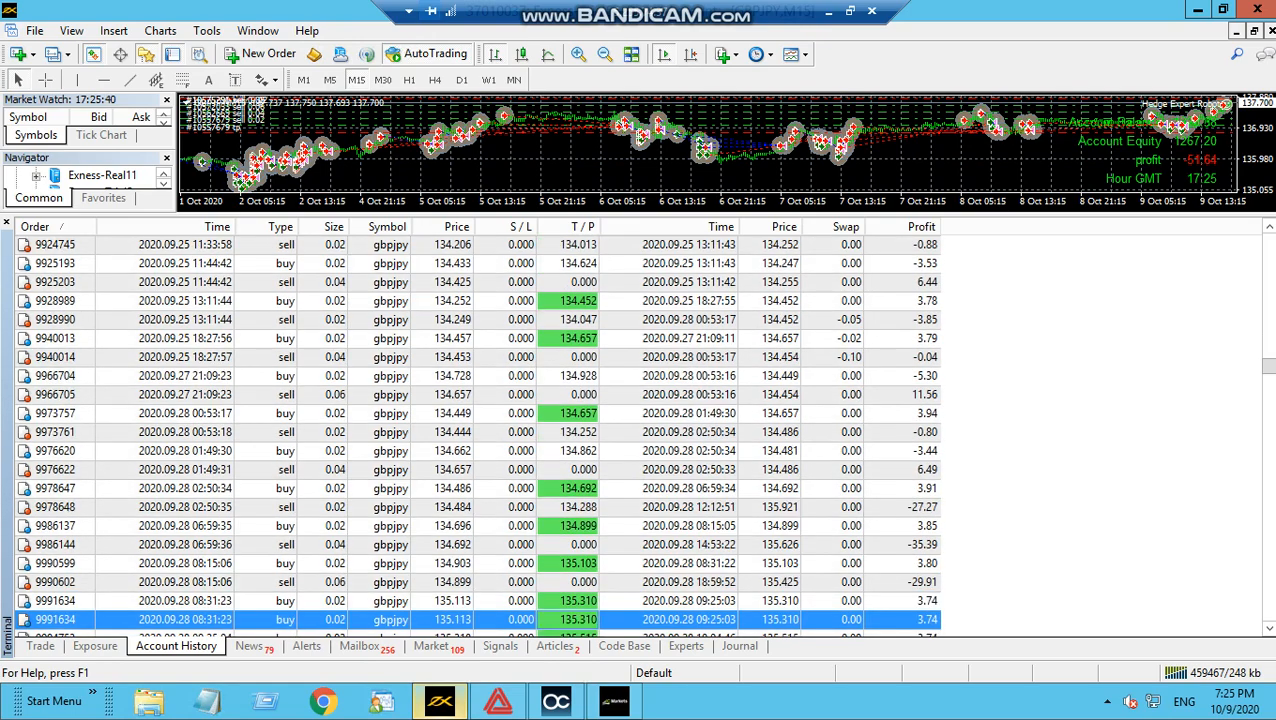
key("Down")
key("Down")
key("Down")
key("Down")
key("Down")
key("Down")
key("Down")
key("Down")
key("Down")
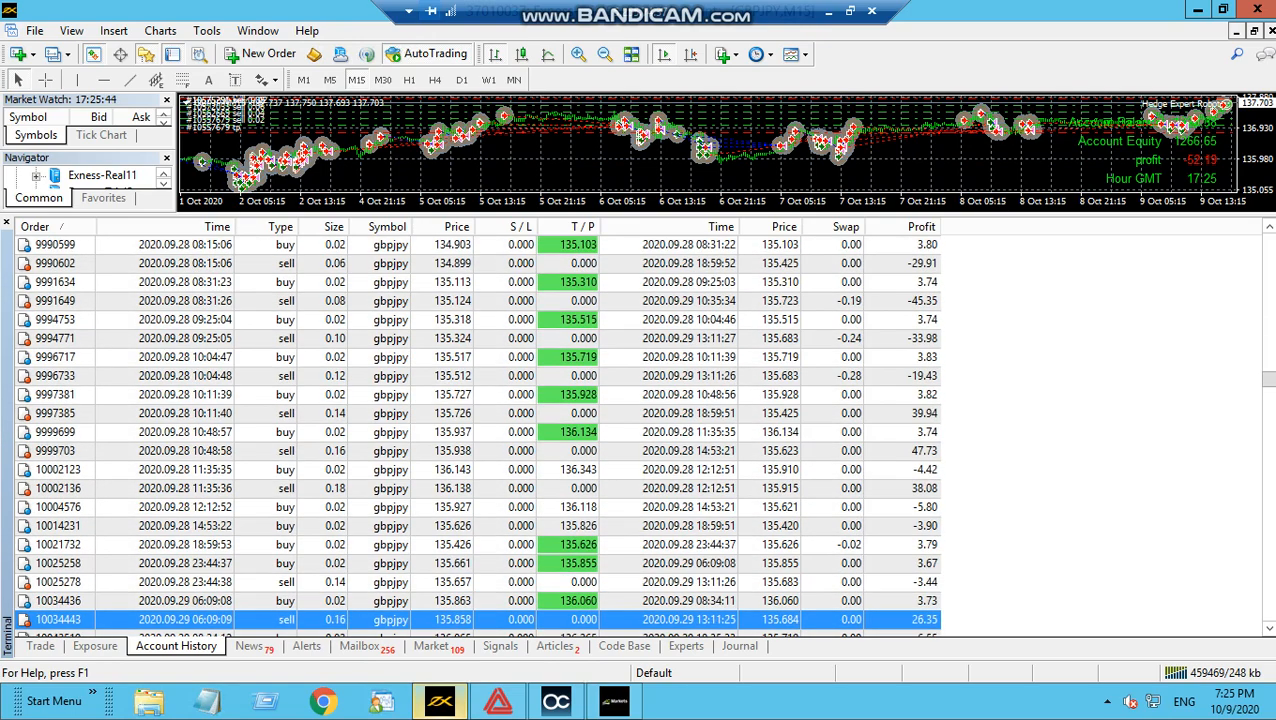
key("Down")
key("Down")
key("Down")
key("Down")
key("Down")
key("Down")
key("Down")
key("Down")
key("Down")
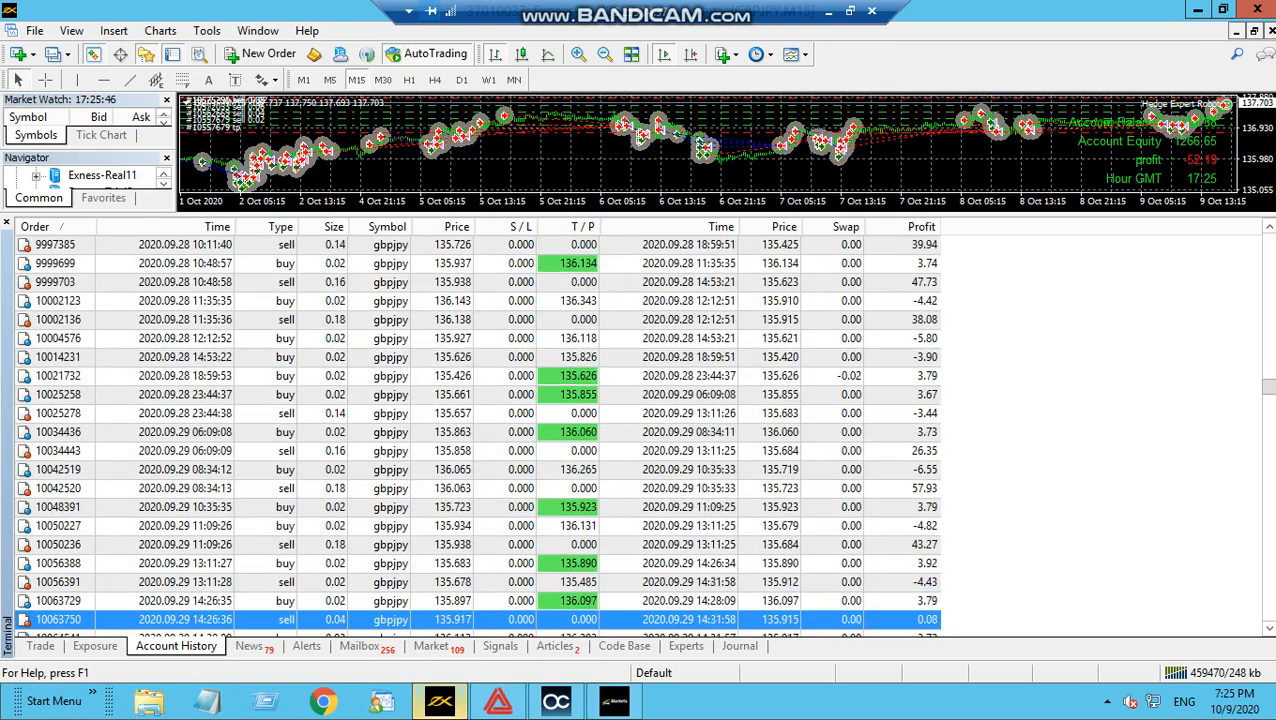
key("Down")
key("Down")
key("Down")
key("Down")
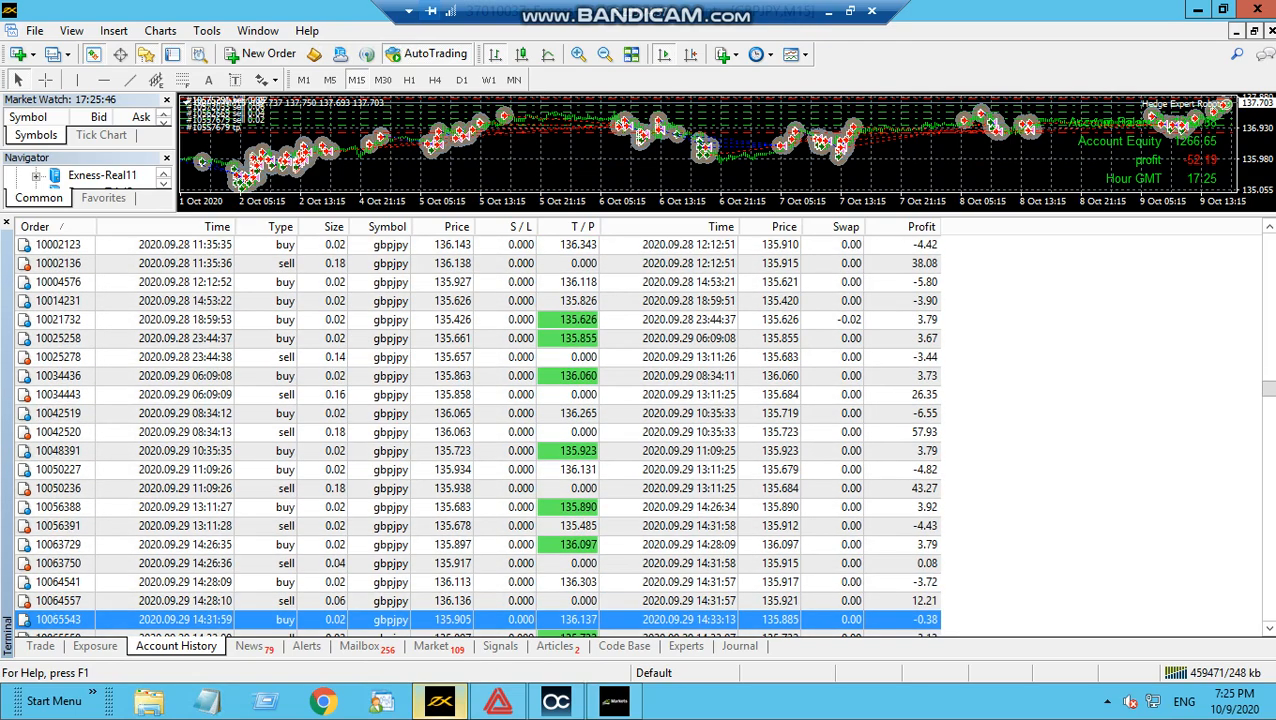
key("Down")
key("Down")
key("Down")
key("Down")
key("Down")
key("Down")
key("Down")
key("Down")
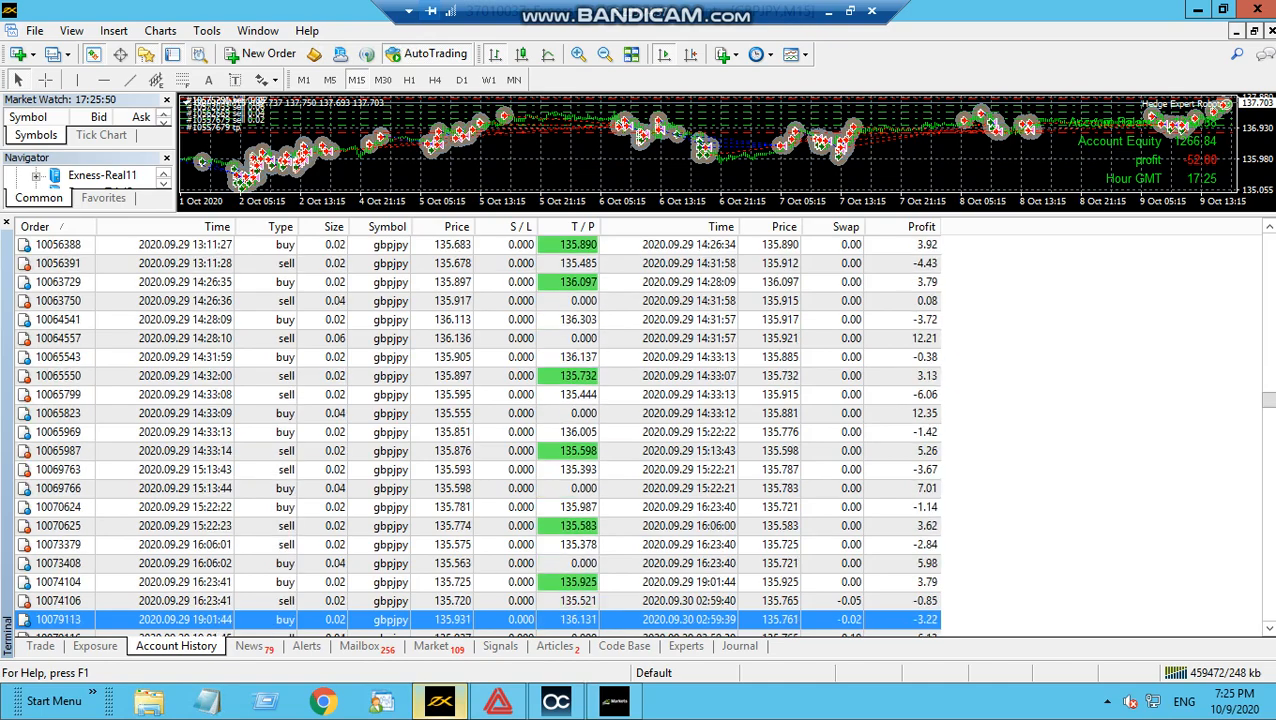
key("Down")
key("Down")
key("Down")
key("Down")
key("Down")
key("Down")
key("Down")
key("Down")
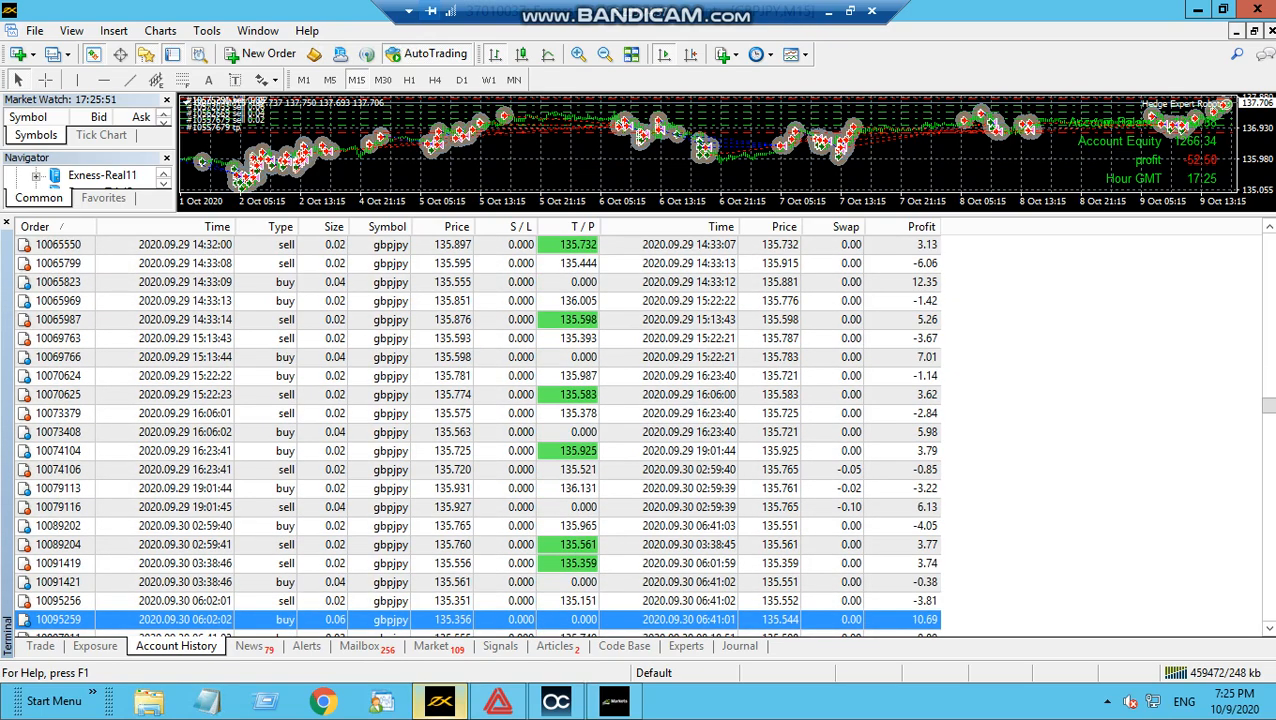
key("Down")
key("Down")
key("Down")
key("Down")
key("Down")
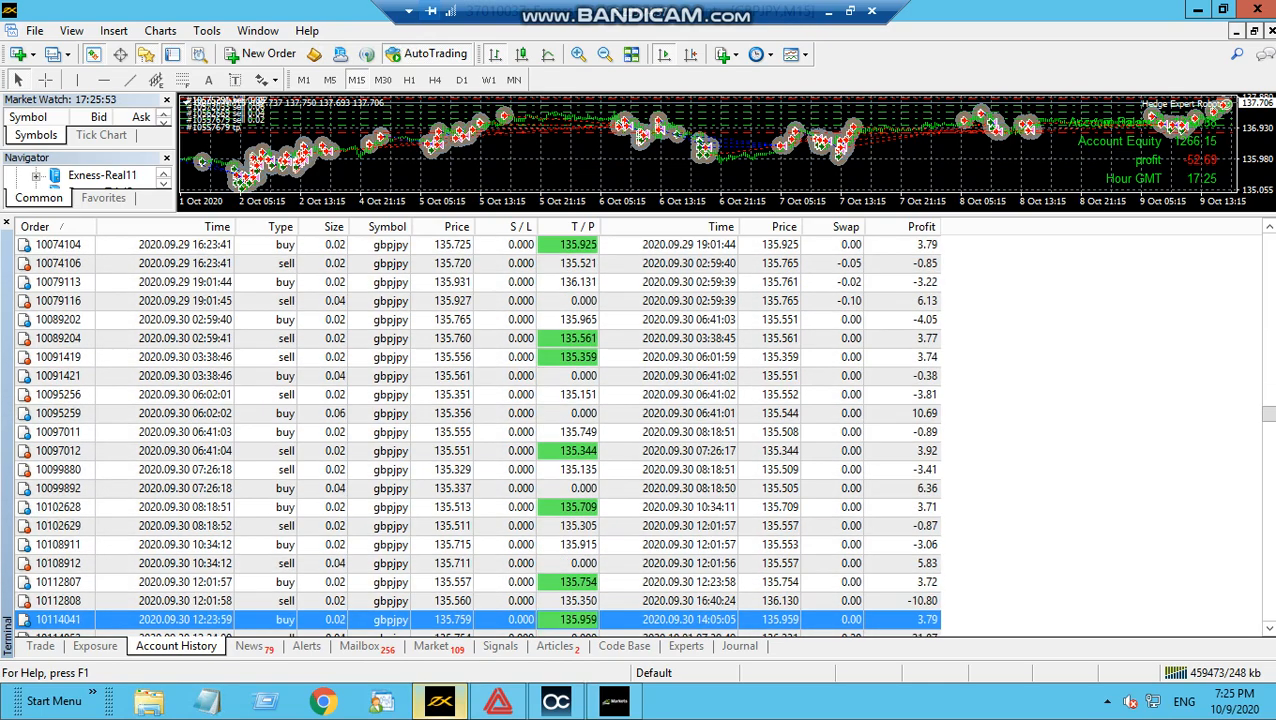
key("Down")
key("Down")
key("Down")
key("Down")
key("Down")
key("Down")
key("Down")
key("Down")
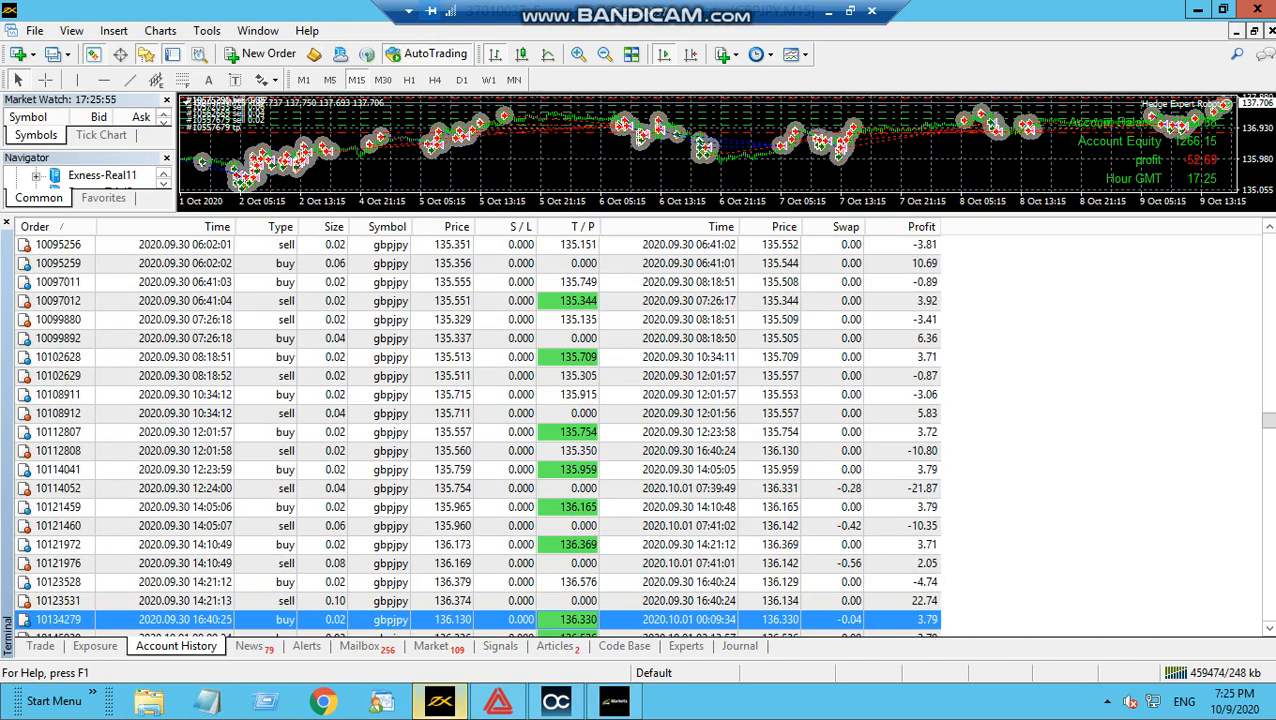
key("Down")
key("Down")
key("Down")
key("Down")
key("Down")
key("Down")
key("Down")
key("Down")
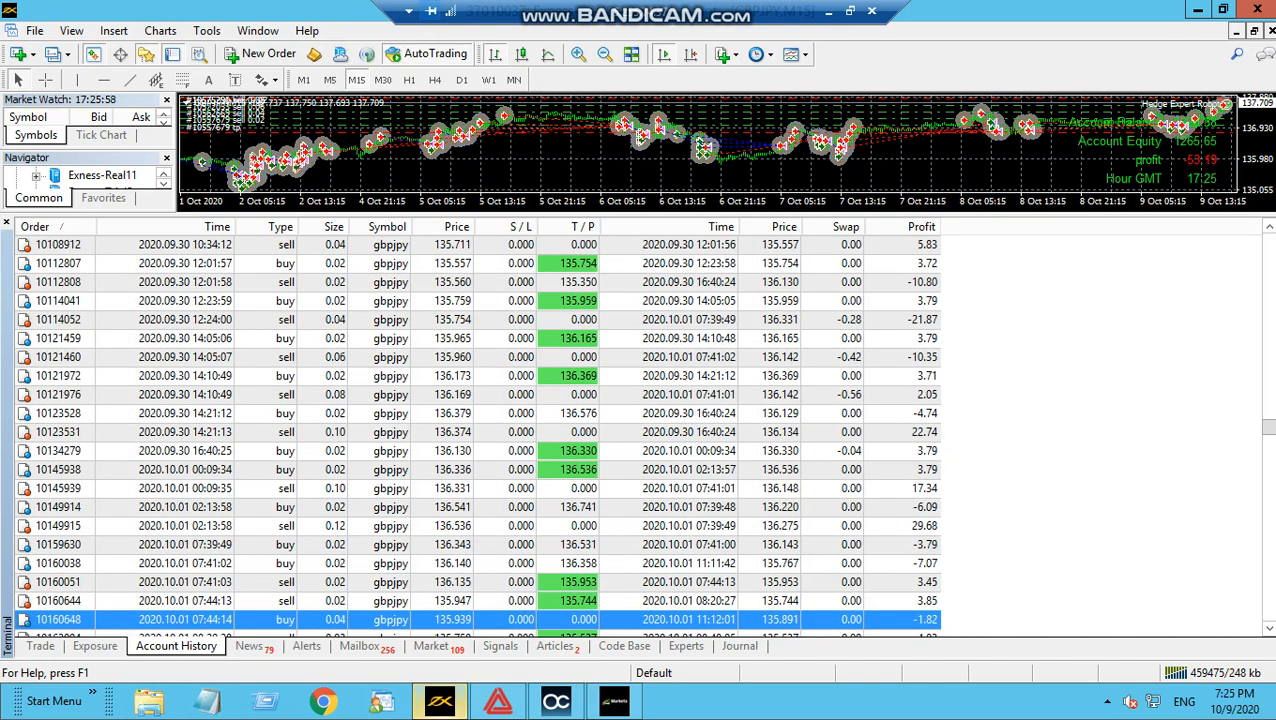
key("Down")
key("Down")
key("Down")
key("Down")
key("Down")
key("Down")
key("Down")
key("Down")
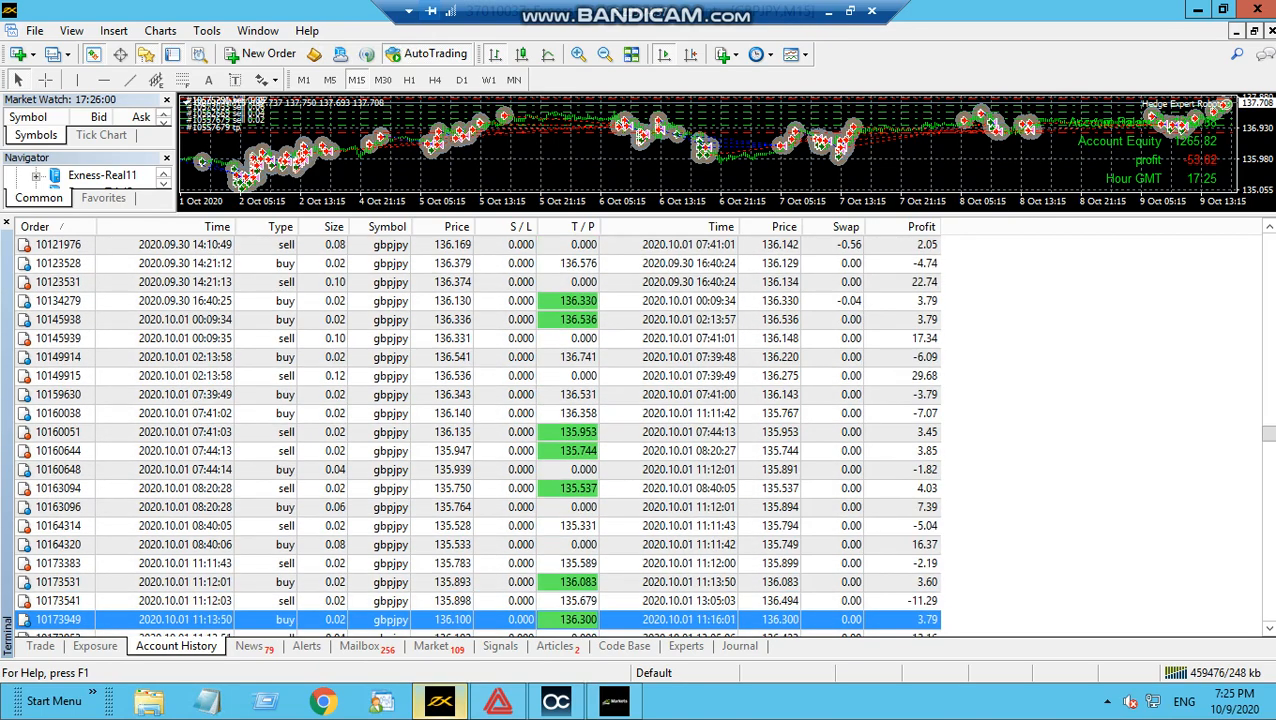
key("Down")
key("Down")
key("Down")
key("Down")
key("Down")
key("Down")
key("Down")
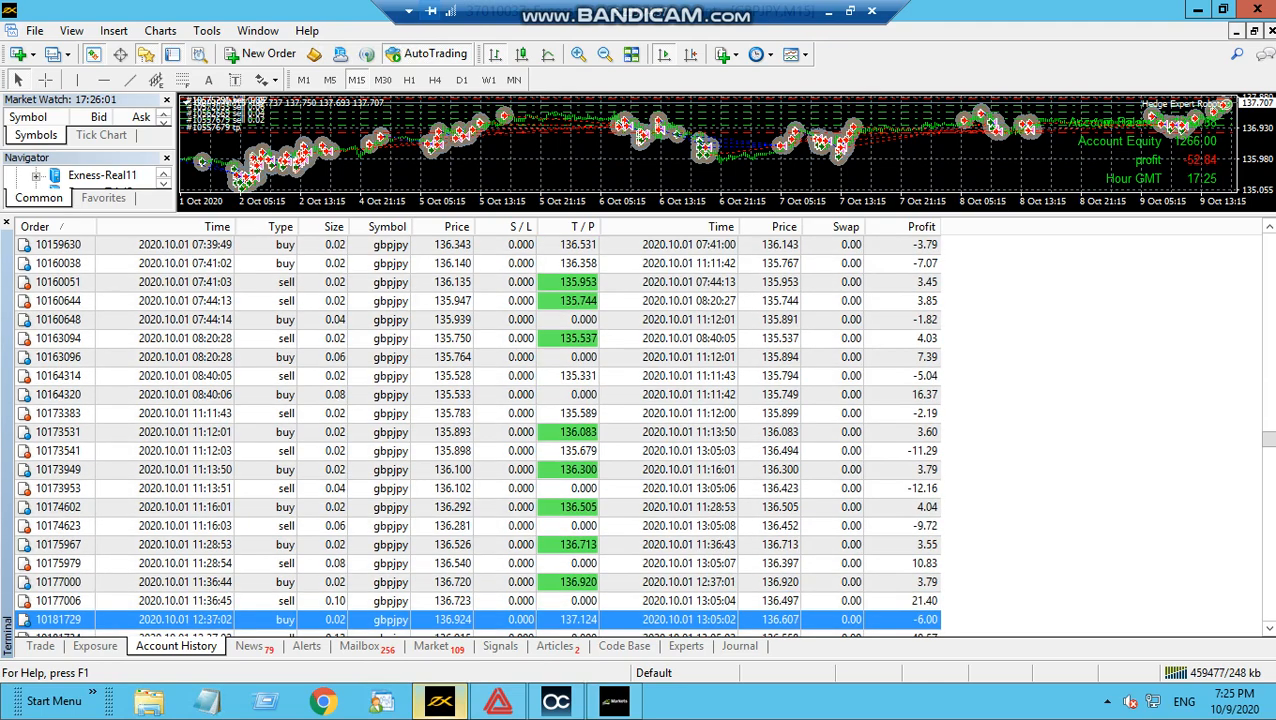
Page through the 1 and 2 October closed trades
key("Down")
key("Down")
key("Down")
key("Down")
key("Down")
key("Down")
key("Down")
key("Down")
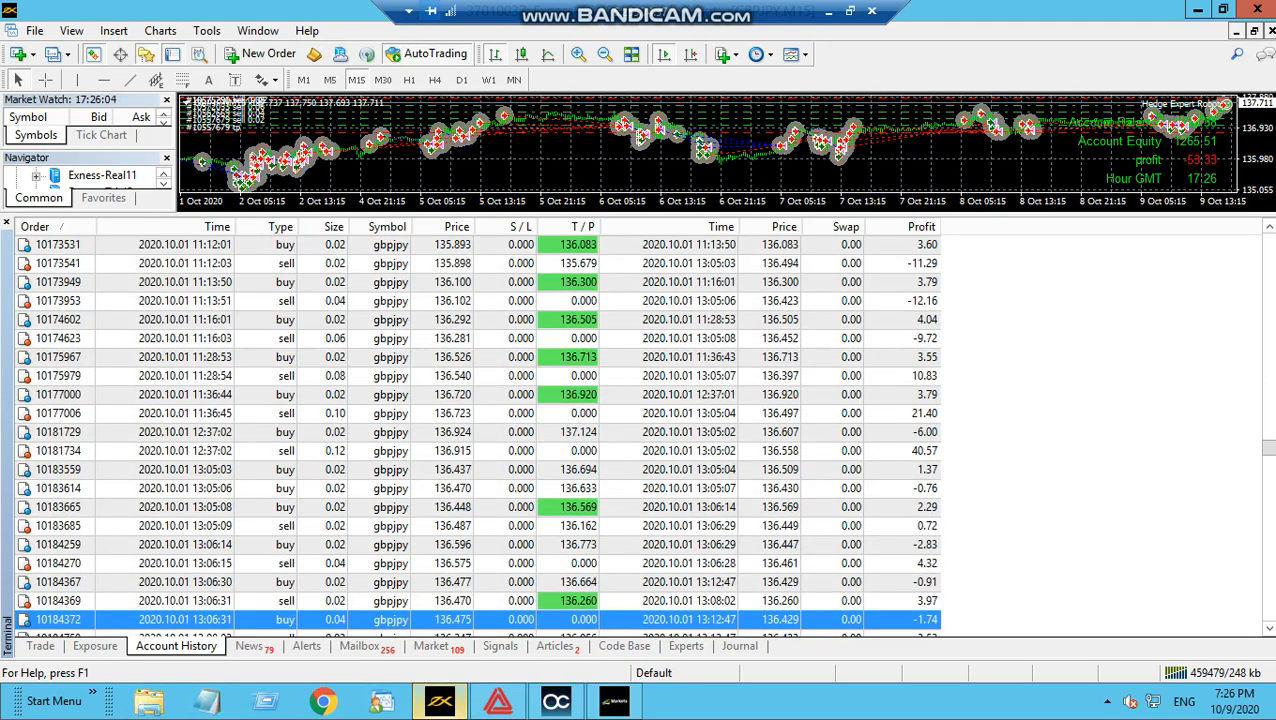
key("Down")
key("Down")
key("Down")
key("Down")
key("Down")
key("Down")
key("Down")
key("Down")
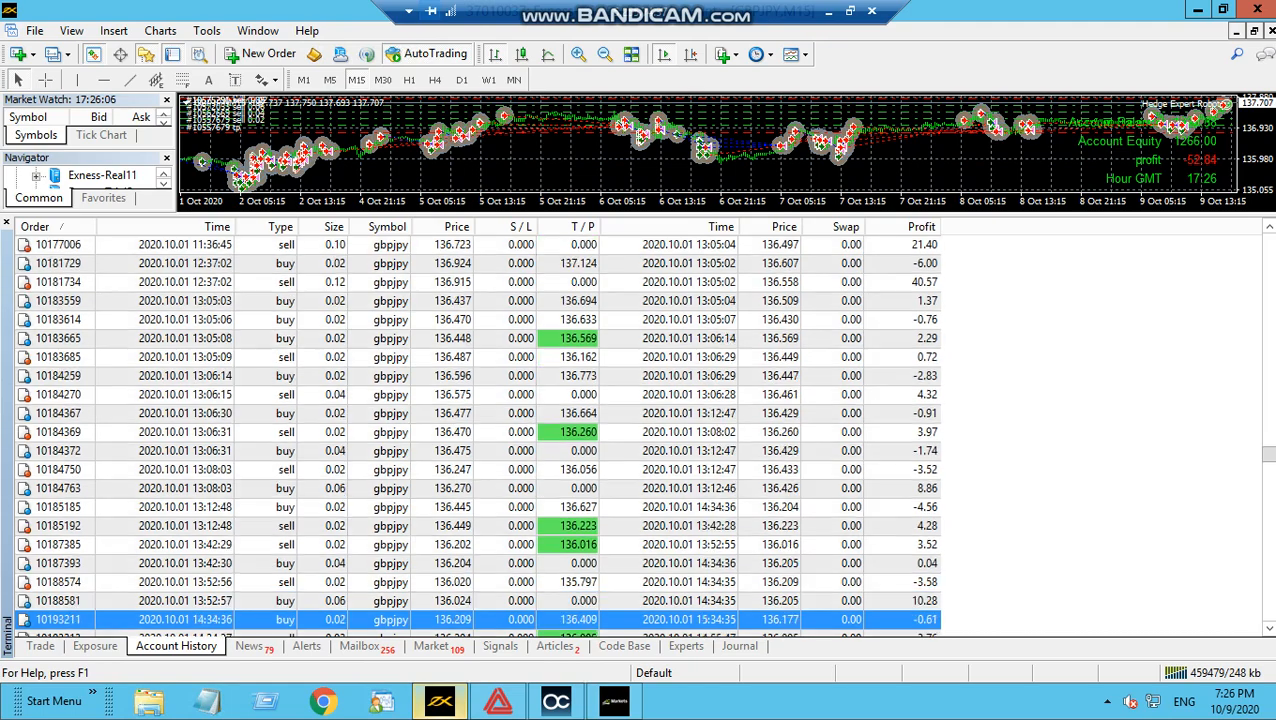
key("Down")
key("Down")
key("Down")
key("Down")
key("Down")
key("Down")
key("Down")
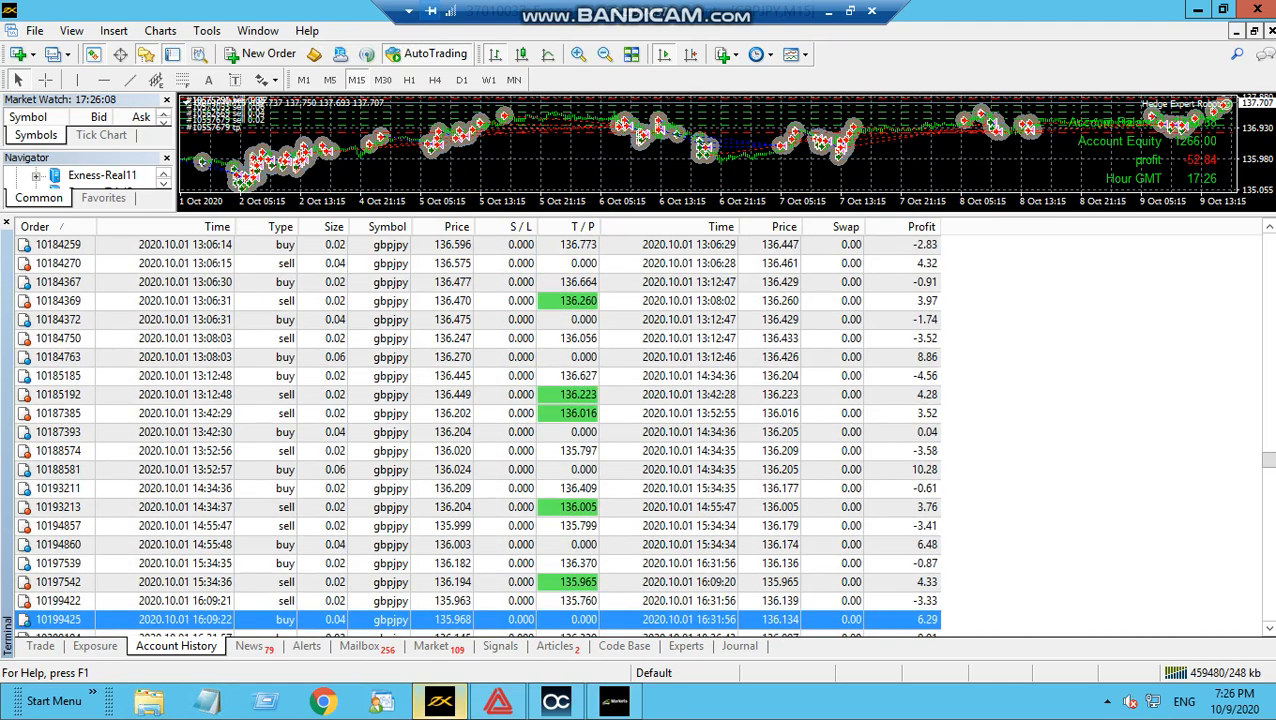
key("Down")
key("Down")
key("Down")
key("Down")
key("Down")
key("Down")
key("Down")
key("Down")
key("Down")
key("Down")
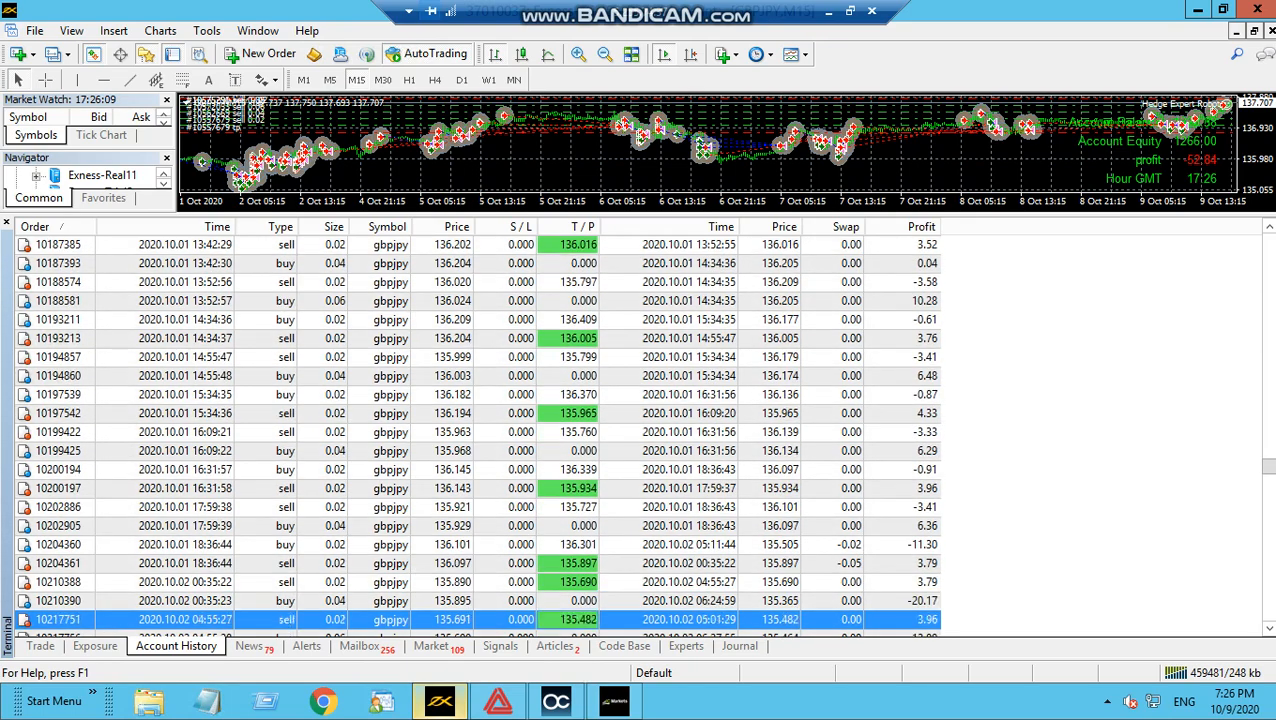
key("Down")
key("Down")
key("Down")
key("Down")
key("Down")
key("Down")
key("Down")
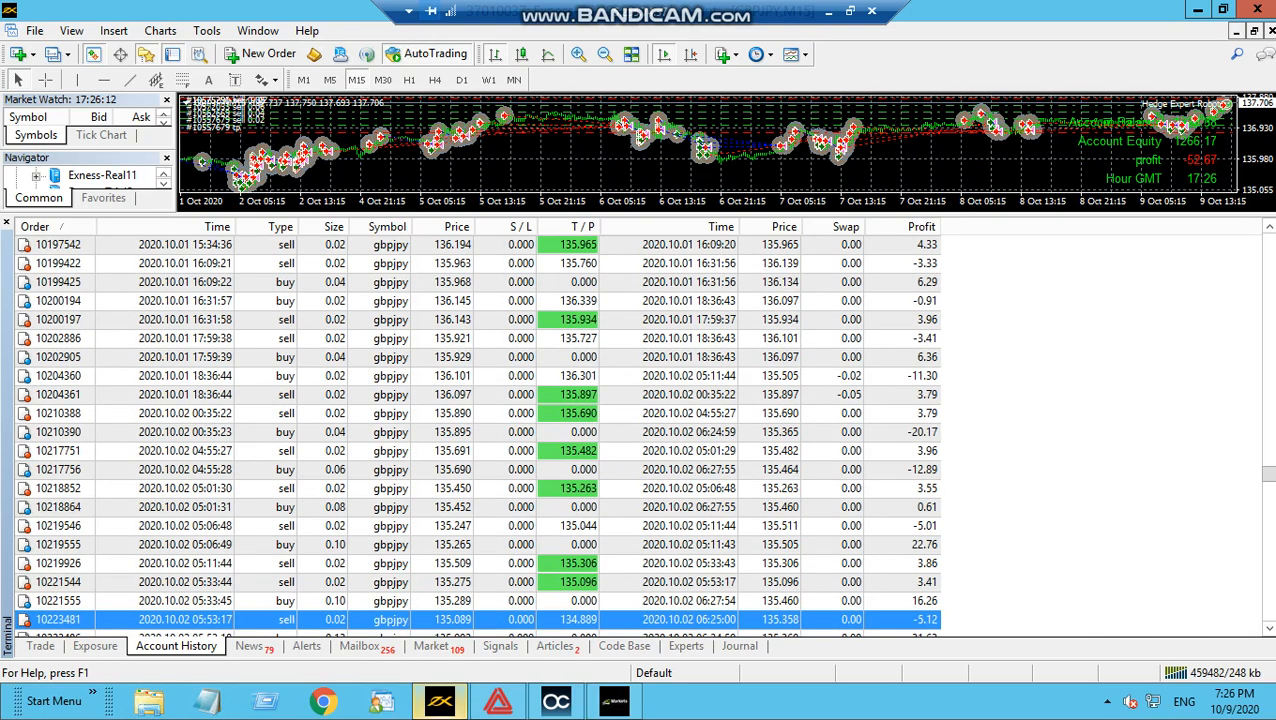
key("Down")
key("Down")
key("Down")
key("Down")
key("Down")
key("Down")
key("Down")
key("Down")
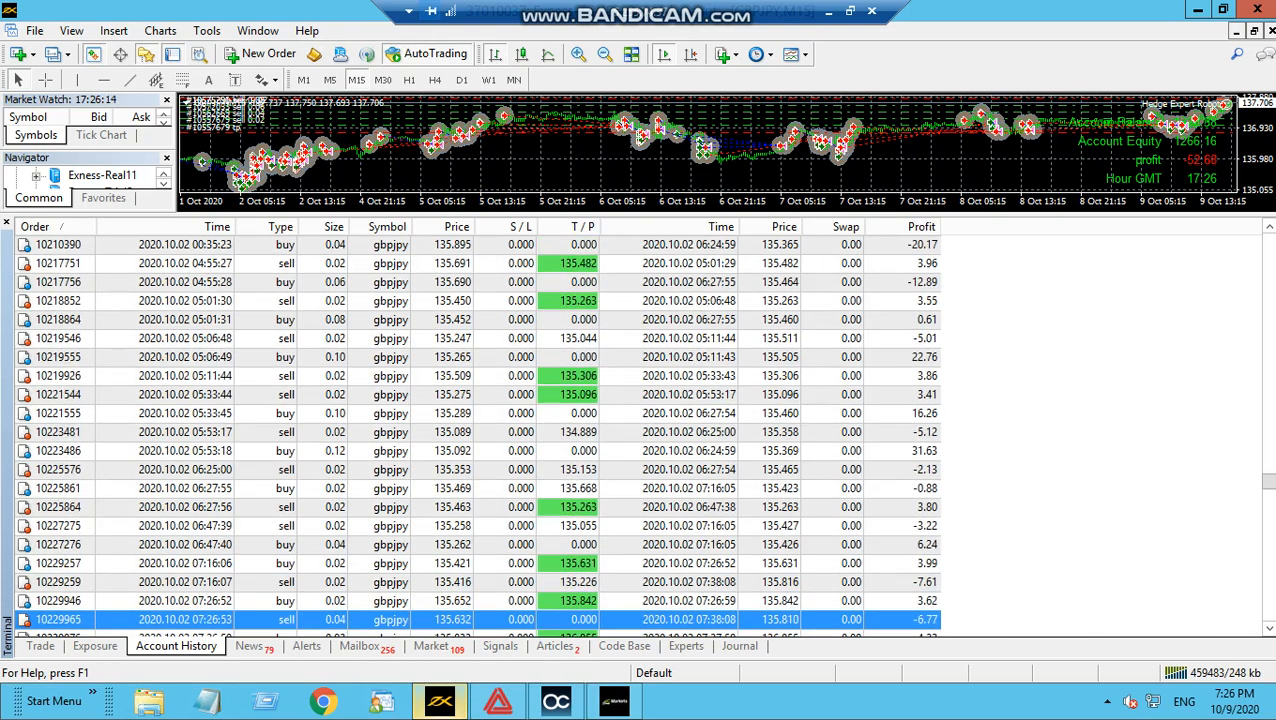
key("Down")
key("Down")
key("Down")
key("Down")
key("Down")
key("Down")
key("Down")
key("Down")
key("Down")
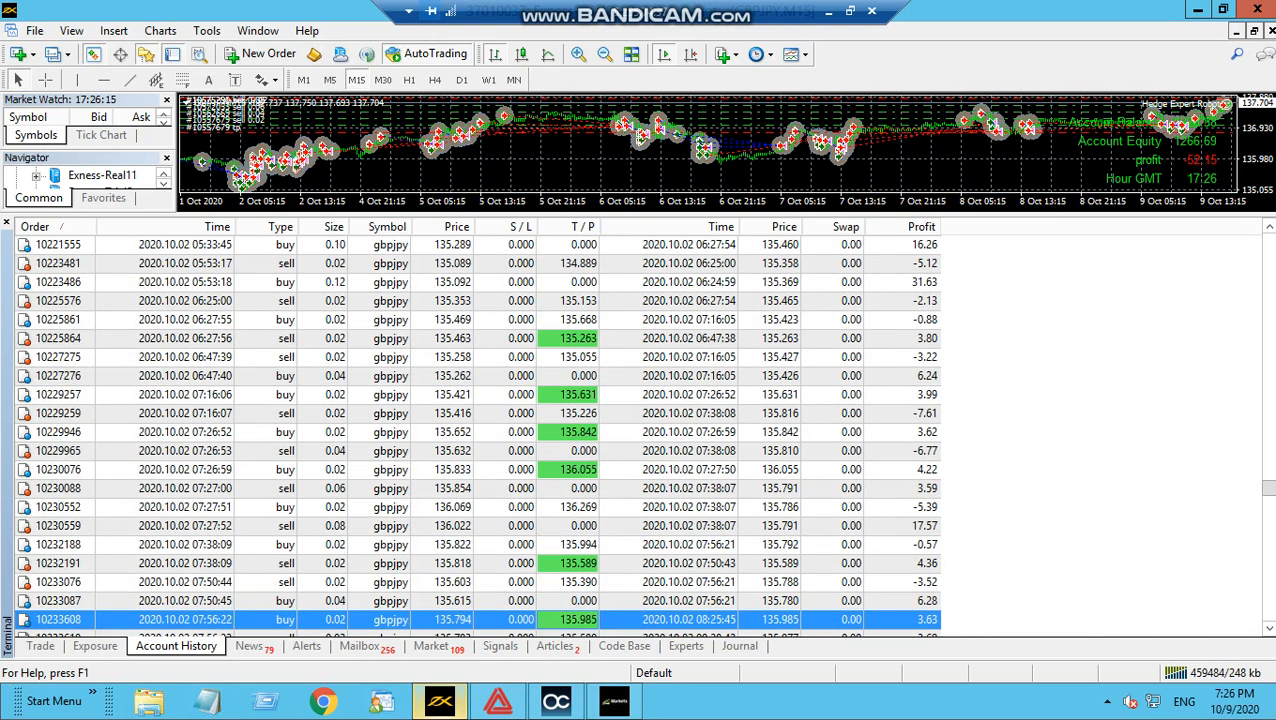
key("Down")
key("Down")
key("Down")
key("Down")
key("Down")
key("Down")
key("Down")
key("Down")
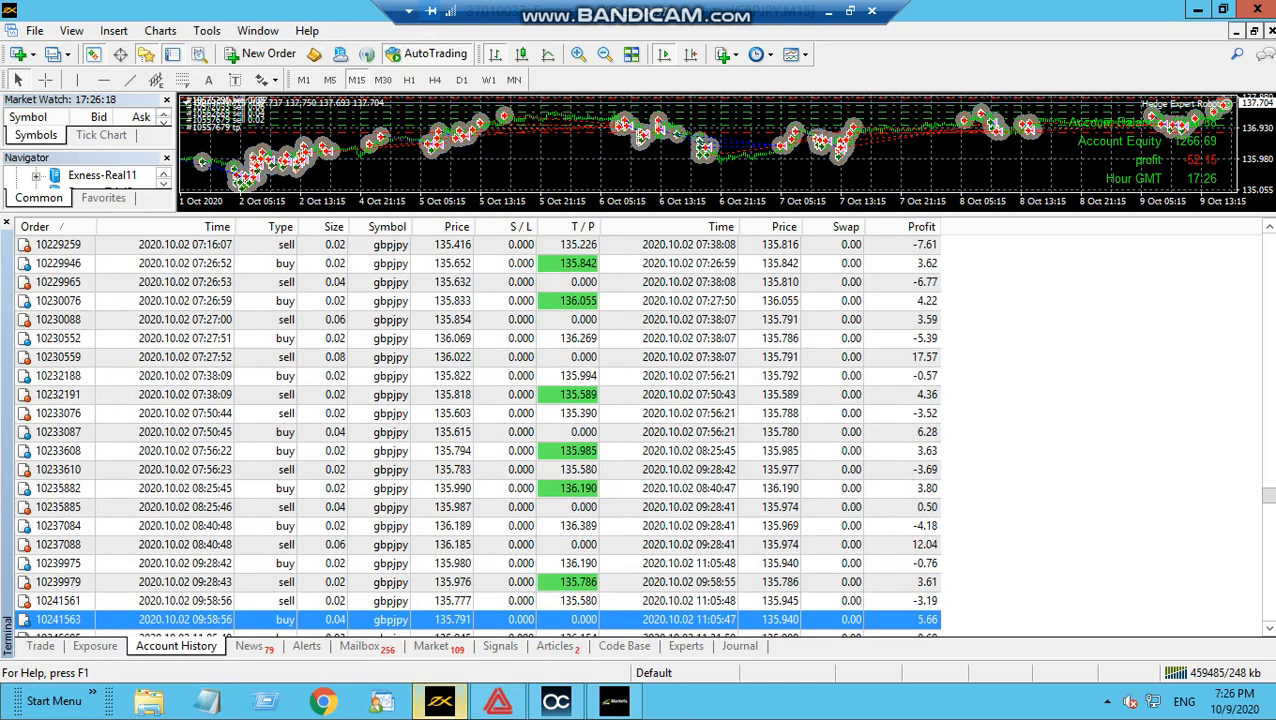
key("Down")
key("Down")
key("Down")
key("Down")
key("Down")
key("Down")
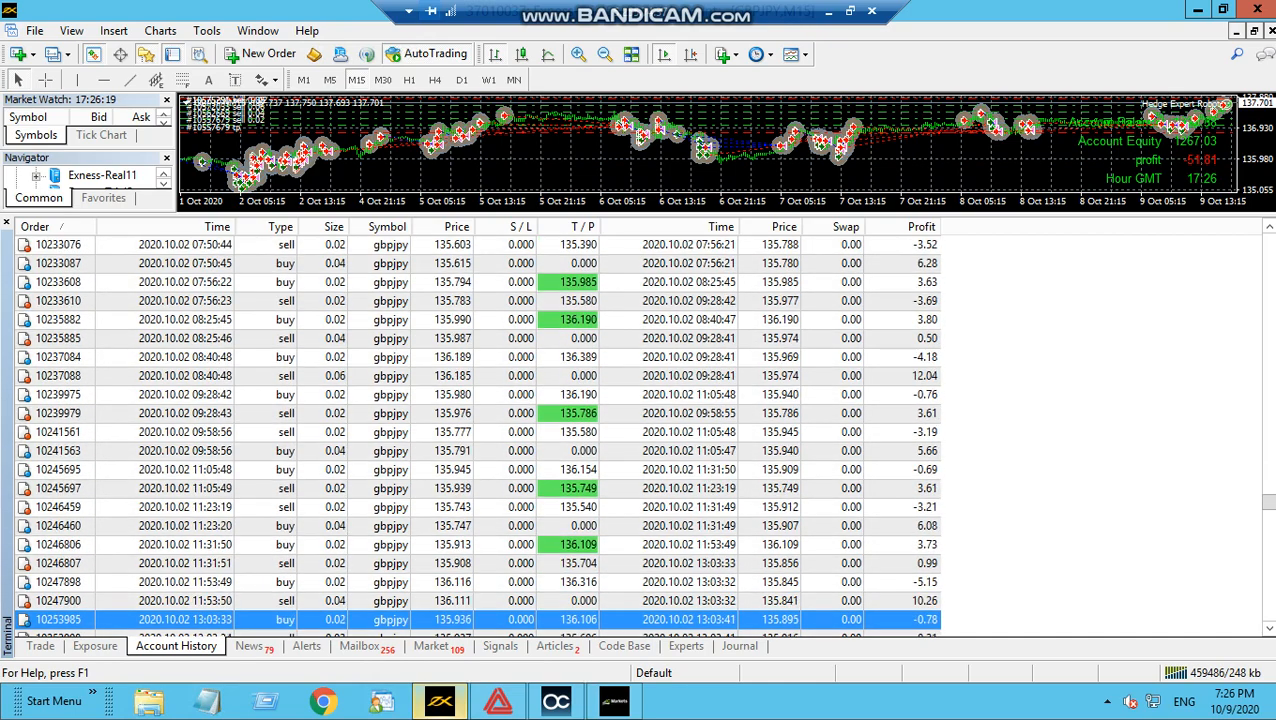
key("Down")
key("Down")
key("Down")
key("Down")
key("Down")
key("Down")
key("Down")
key("Down")
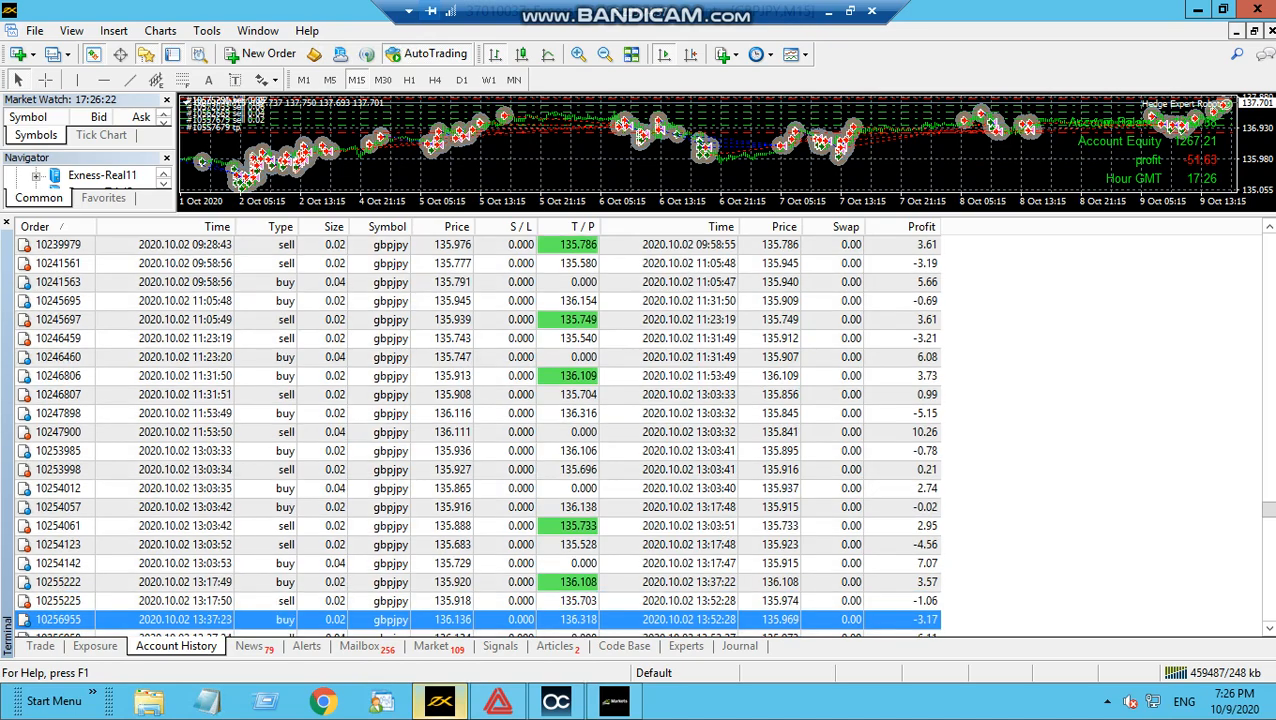
key("Down")
key("Down")
key("Down")
key("Down")
key("Down")
key("Down")
key("Down")
key("Down")
key("Down")
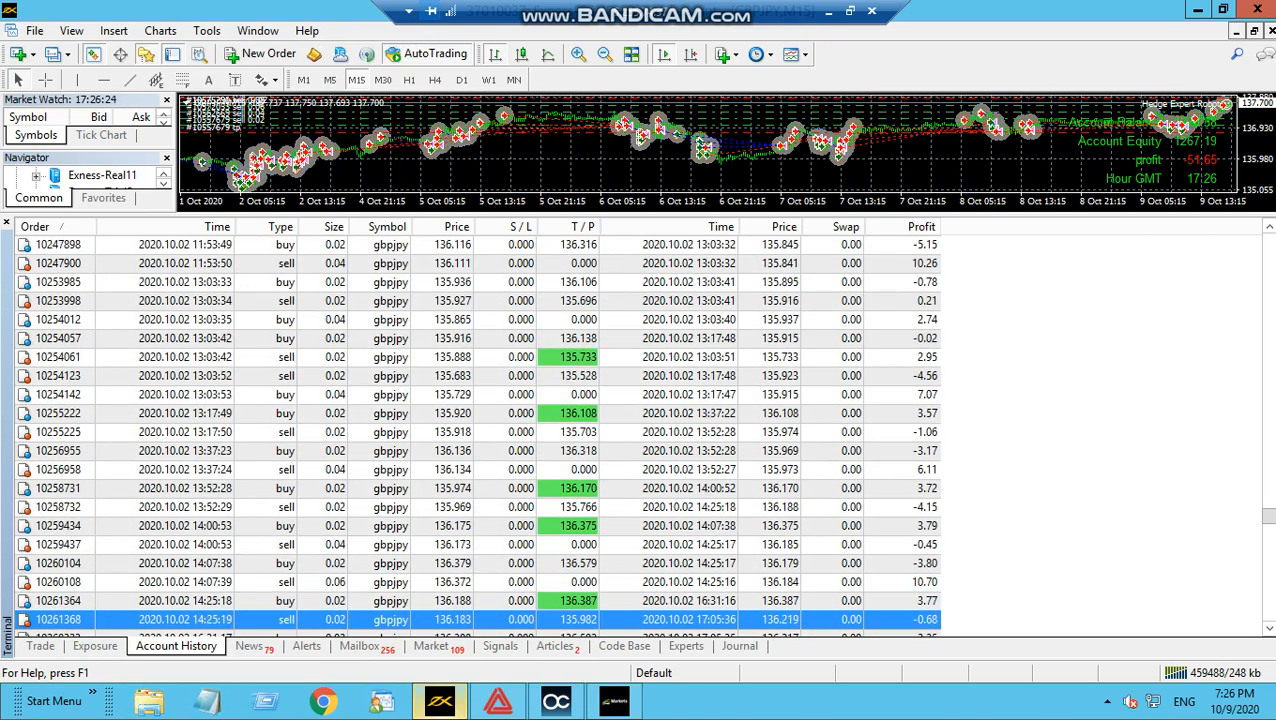
key("Down")
key("Down")
key("Down")
key("Down")
key("Down")
key("Down")
key("Down")
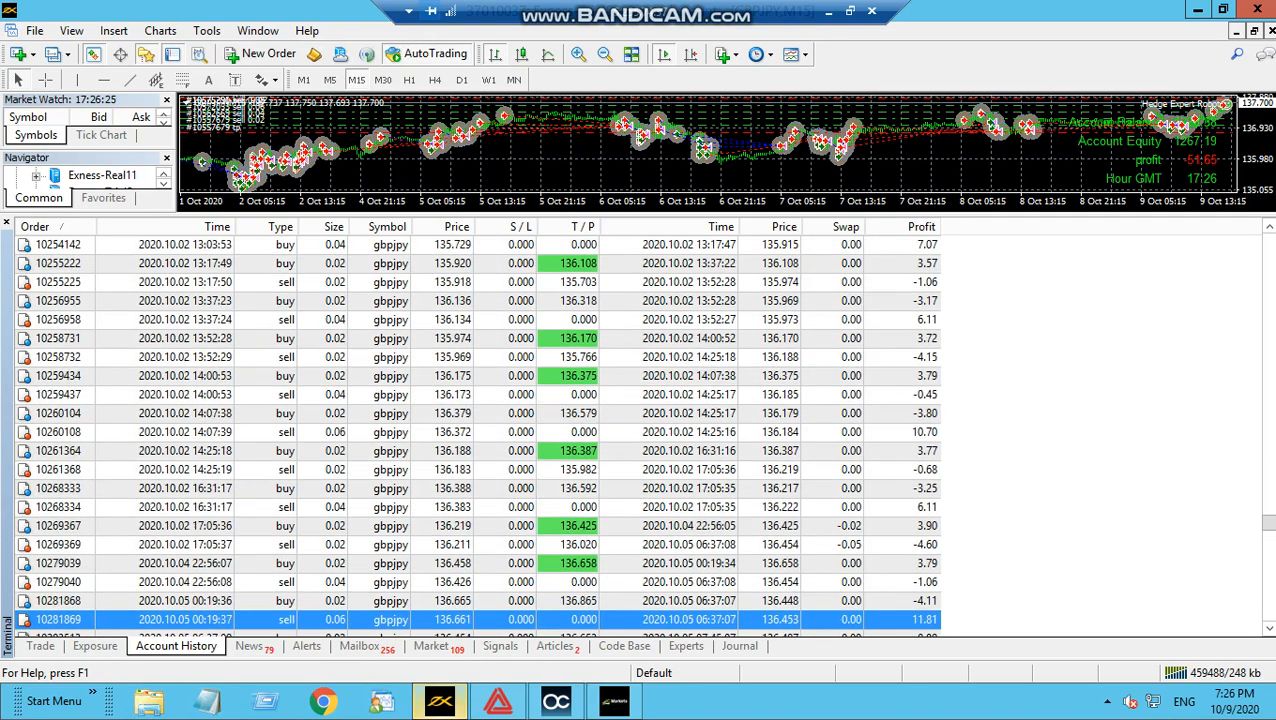
key("Down")
key("Down")
key("Down")
key("Down")
key("Down")
key("Down")
key("Down")
key("Down")
key("Down")
key("Down")
key("Down")
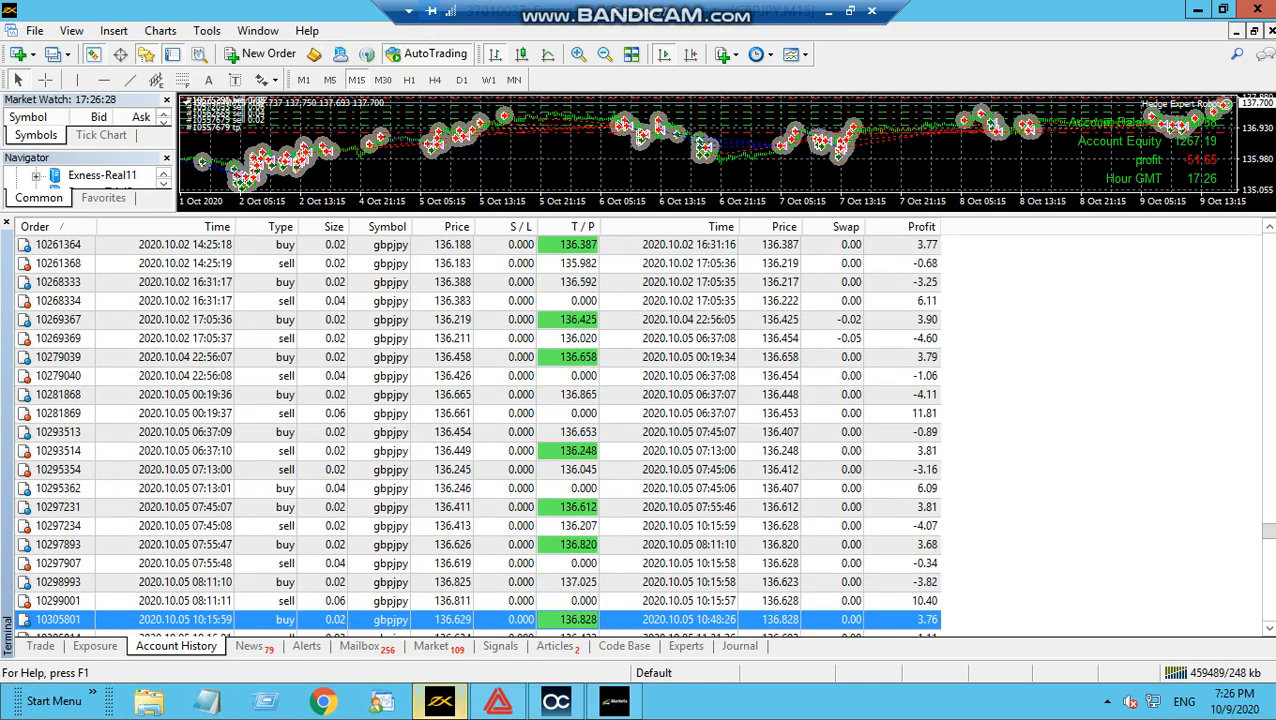
Move on through the 5–7 October trades to those closed on 8 October
key("Down")
key("Down")
key("Down")
key("Down")
key("Down")
key("Down")
key("Down")
key("Down")
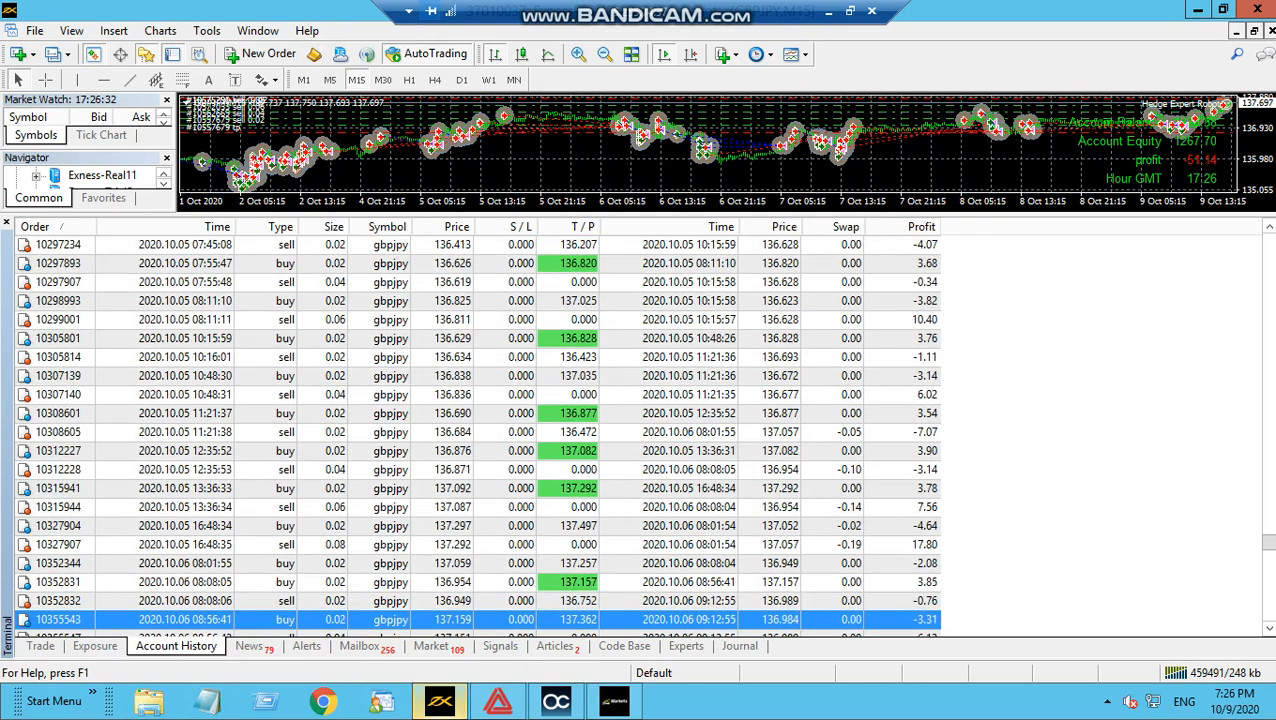
key("Down")
key("Down")
key("Down")
key("Down")
key("Down")
key("Down")
key("Down")
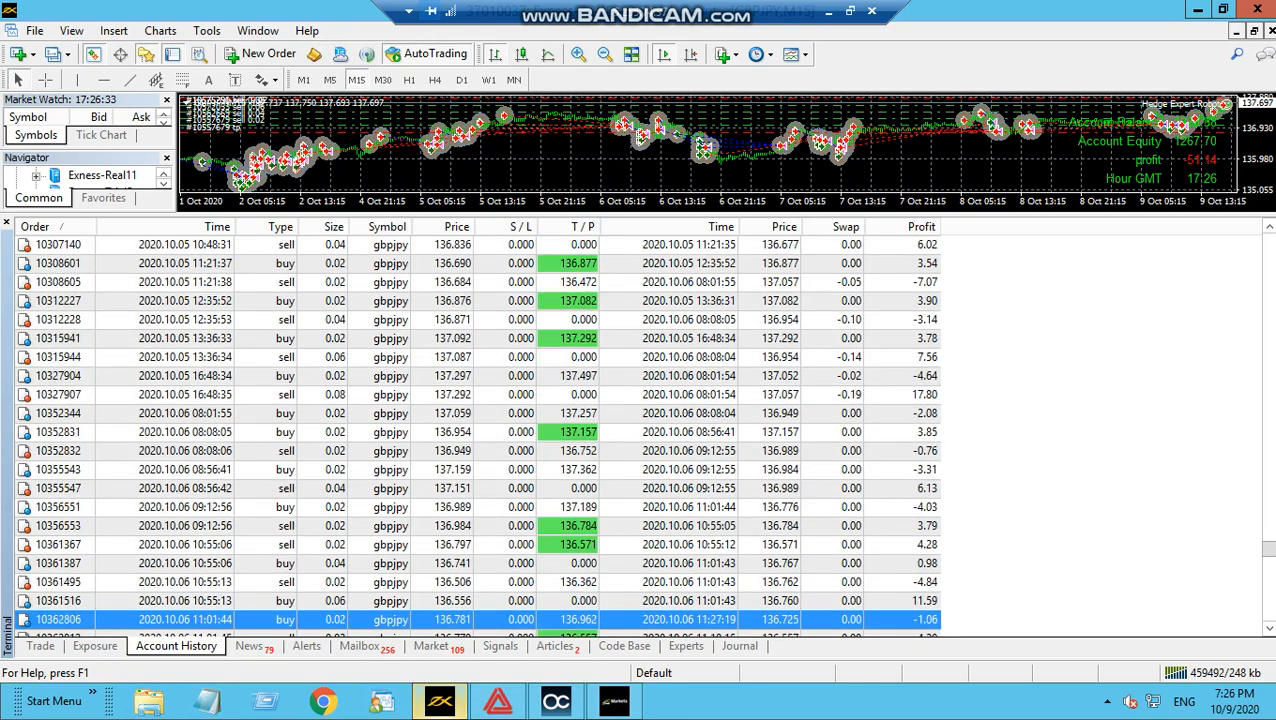
key("Down")
key("Down")
key("Down")
key("Down")
key("Down")
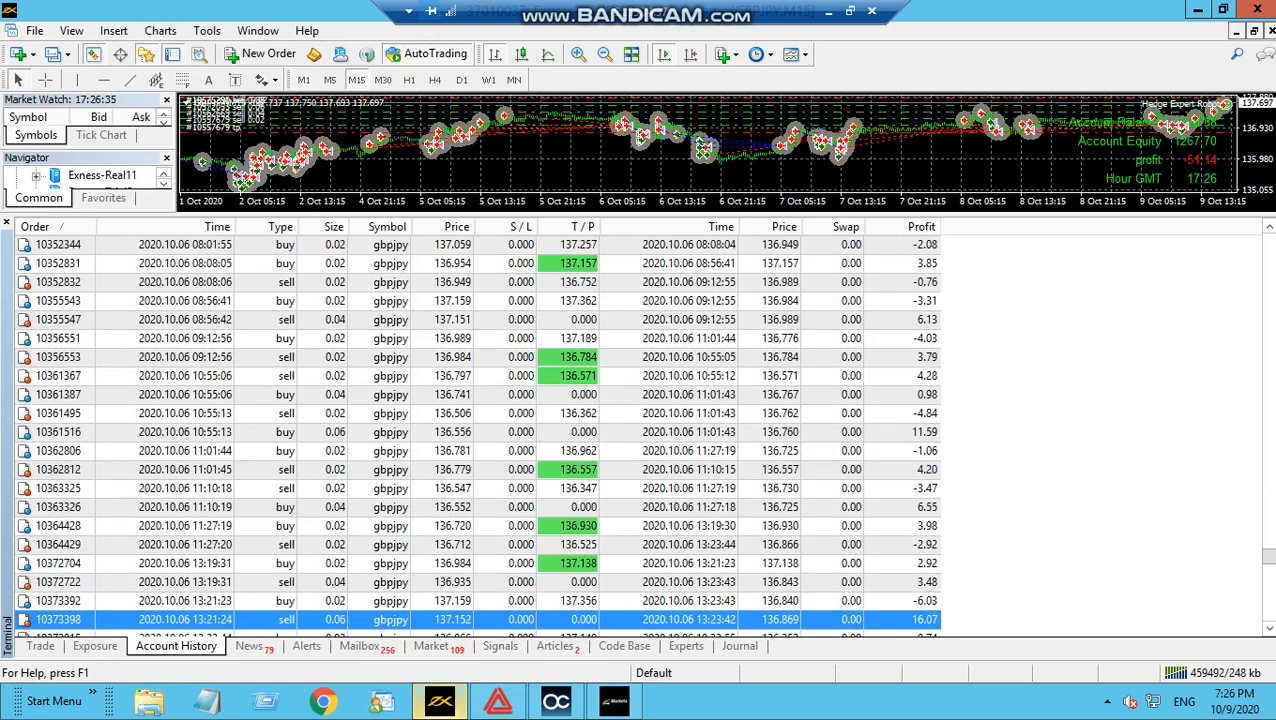
key("Down")
key("Down")
key("Down")
key("Down")
key("Down")
key("Down")
key("Down")
key("Down")
key("Down")
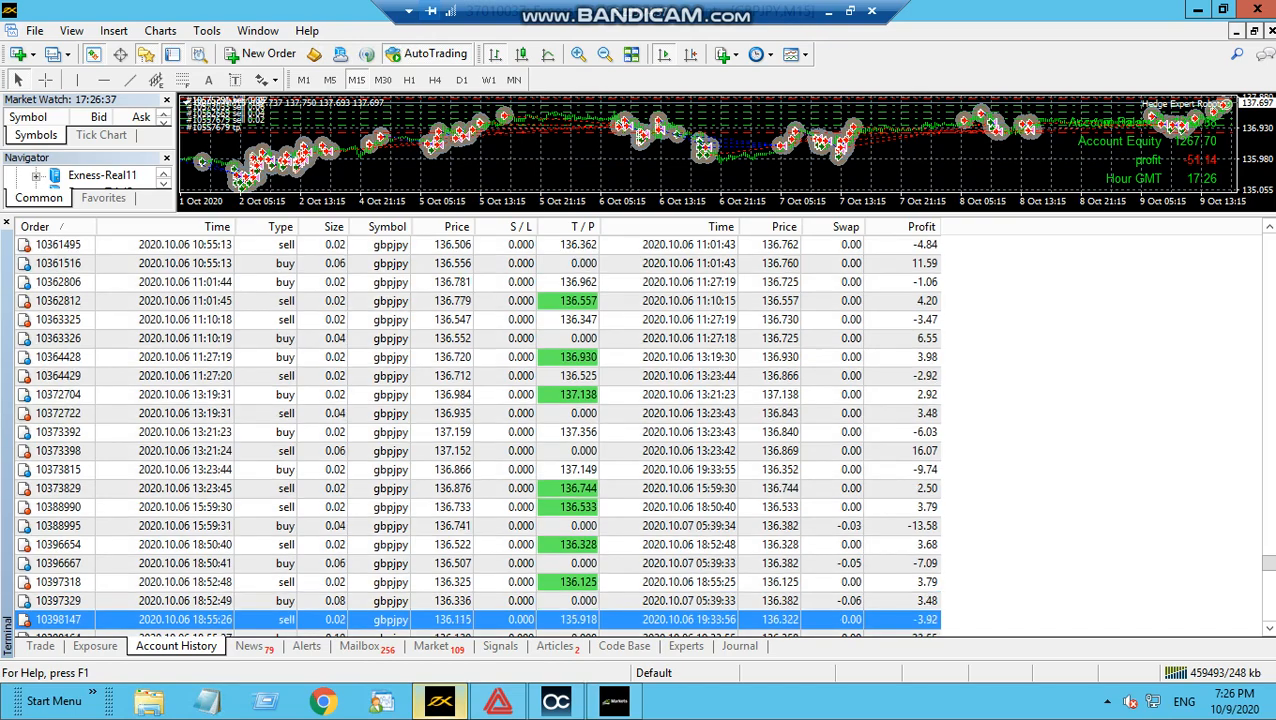
key("Down")
key("Down")
key("Down")
key("Down")
key("Down")
key("Down")
key("Down")
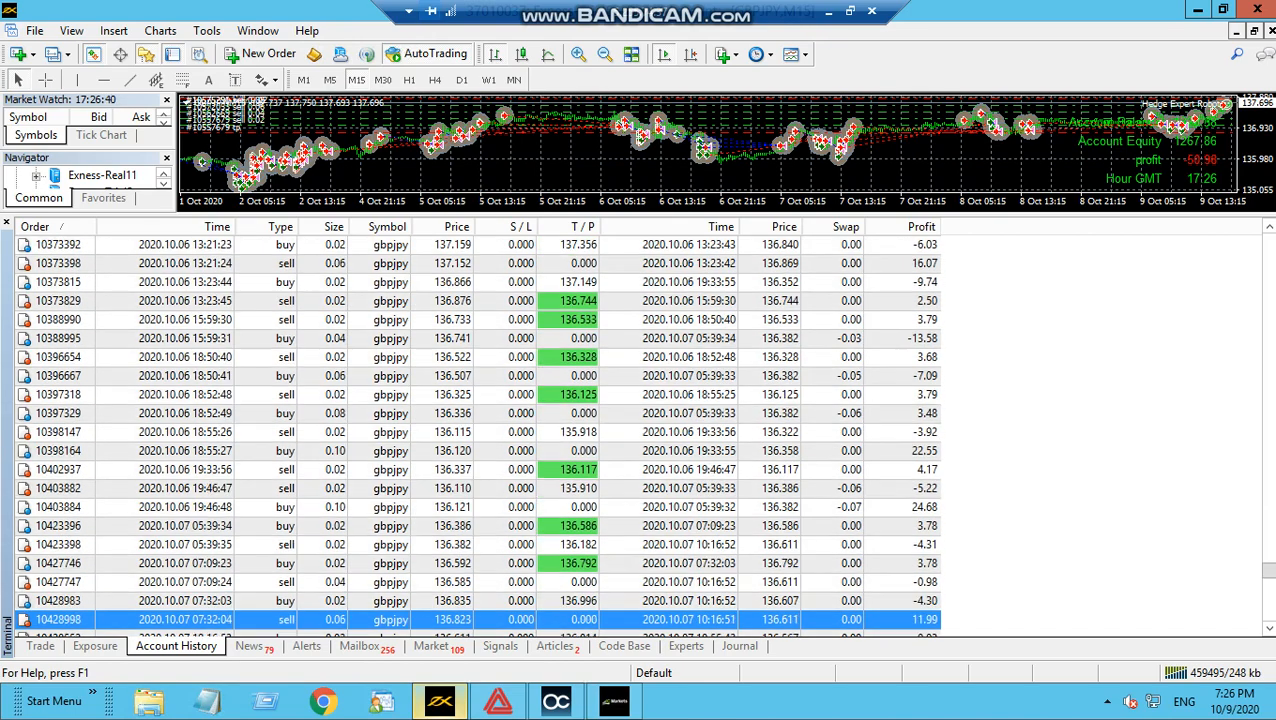
key("Down")
key("Down")
key("Down")
key("Down")
key("Down")
key("Down")
key("Down")
key("Down")
key("Down")
key("Down")
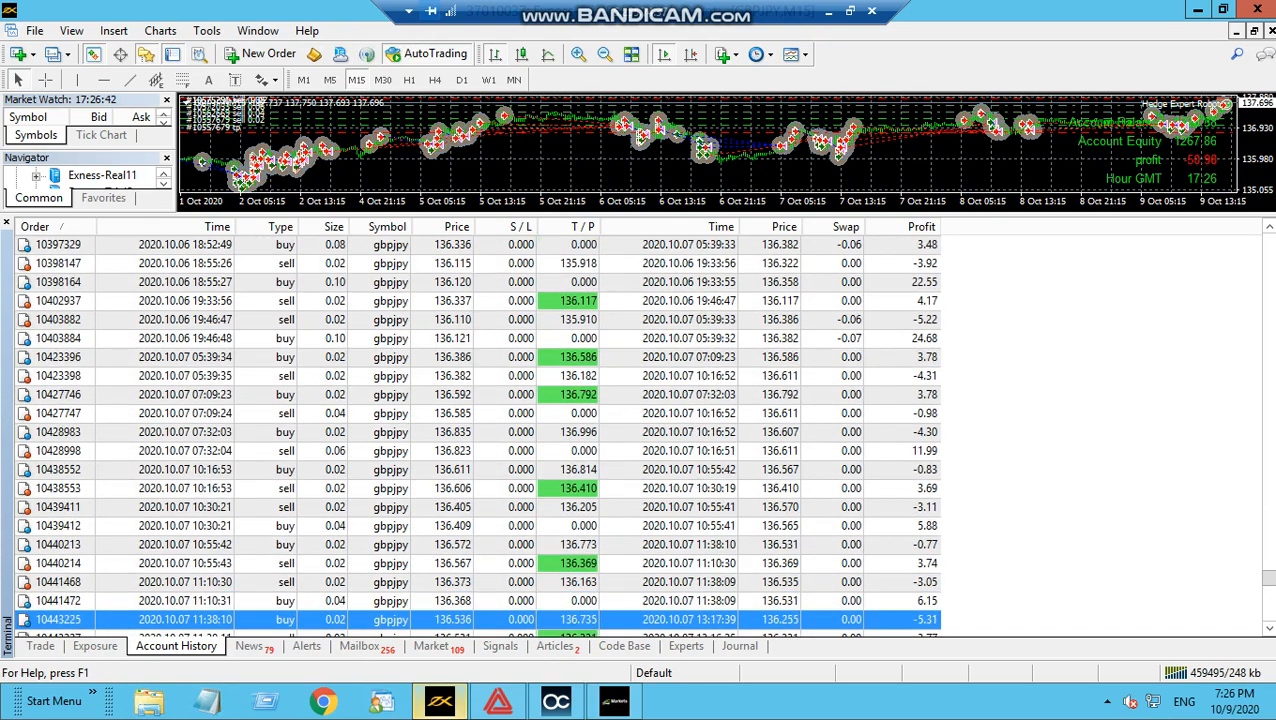
key("Down")
key("Down")
key("Down")
key("Down")
key("Down")
key("Down")
key("Down")
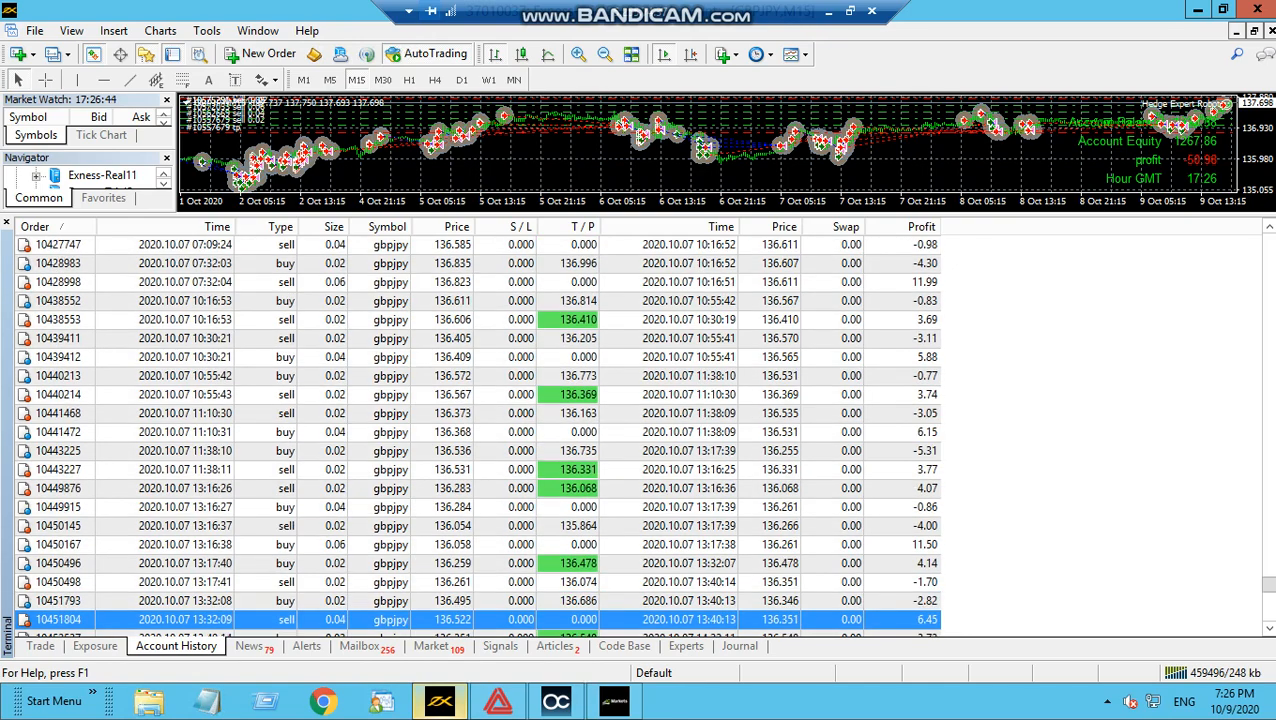
key("Down")
key("Down")
key("Down")
key("Down")
key("Down")
key("Down")
key("Down")
key("Down")
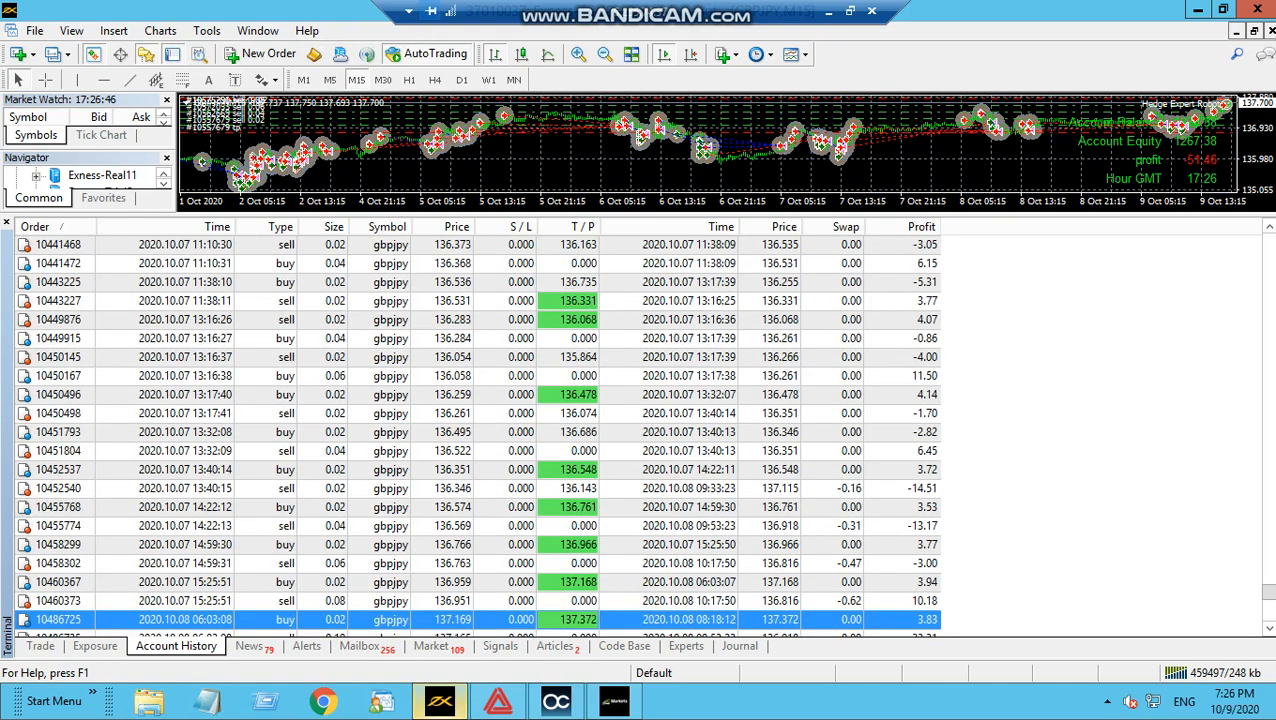
key("Down")
key("Down")
key("Down")
key("Down")
key("Down")
key("Down")
key("Down")
key("Down")
key("Down")
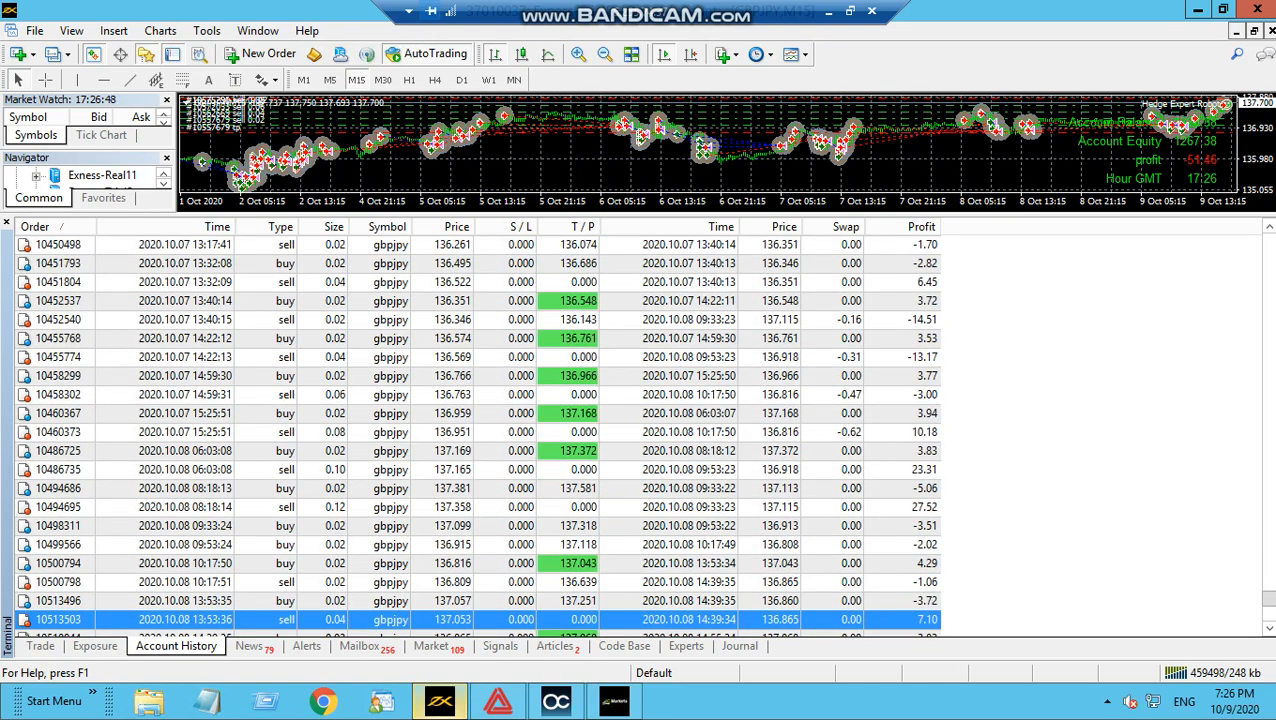
key("Down")
key("Down")
key("Down")
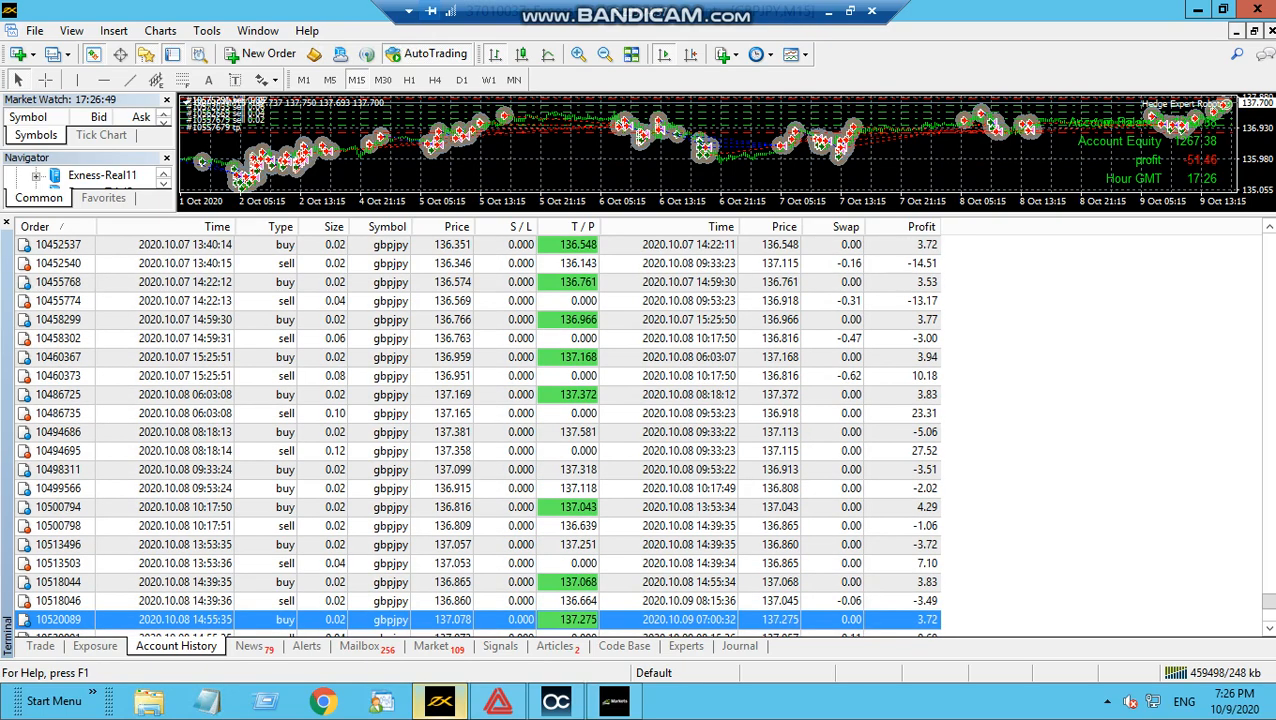
Reach the history's end showing Profit/Loss 817.65, Deposit 476.00 and balance 1 293.65
key("Down")
key("Down")
key("Down")
key("Down")
key("Down")
key("Down")
key("Down")
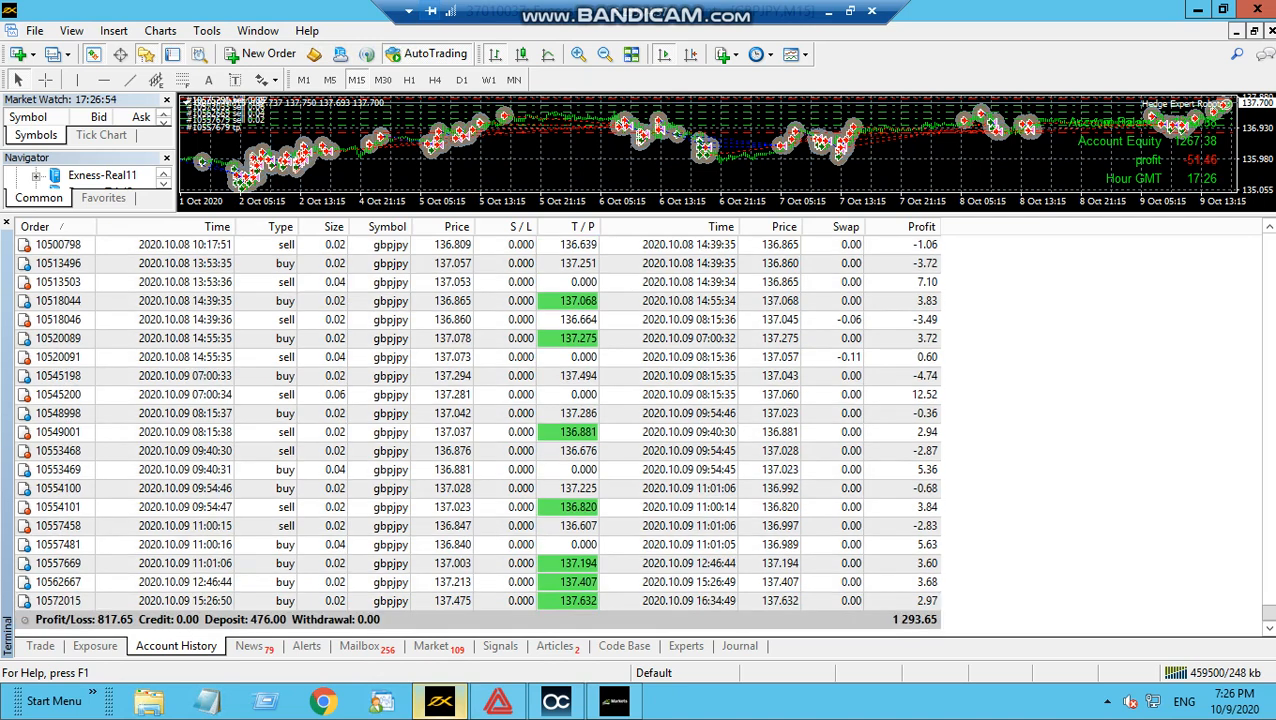